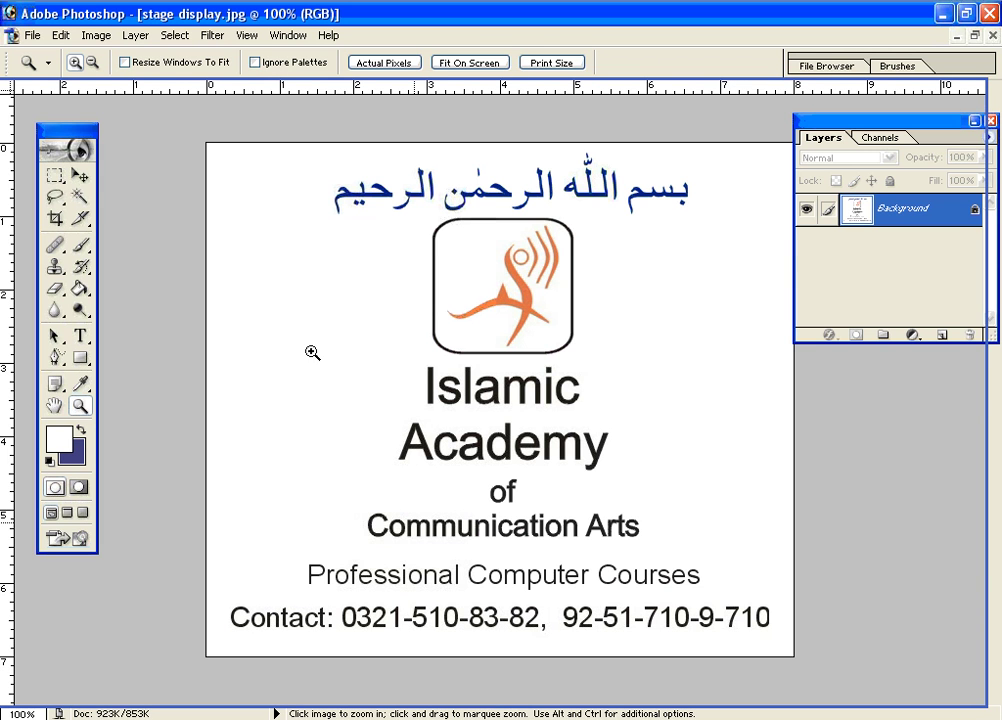
- Select the Brush tool at 100 px size and bring up the blank Pro-1 canvas
left_click(82, 176)
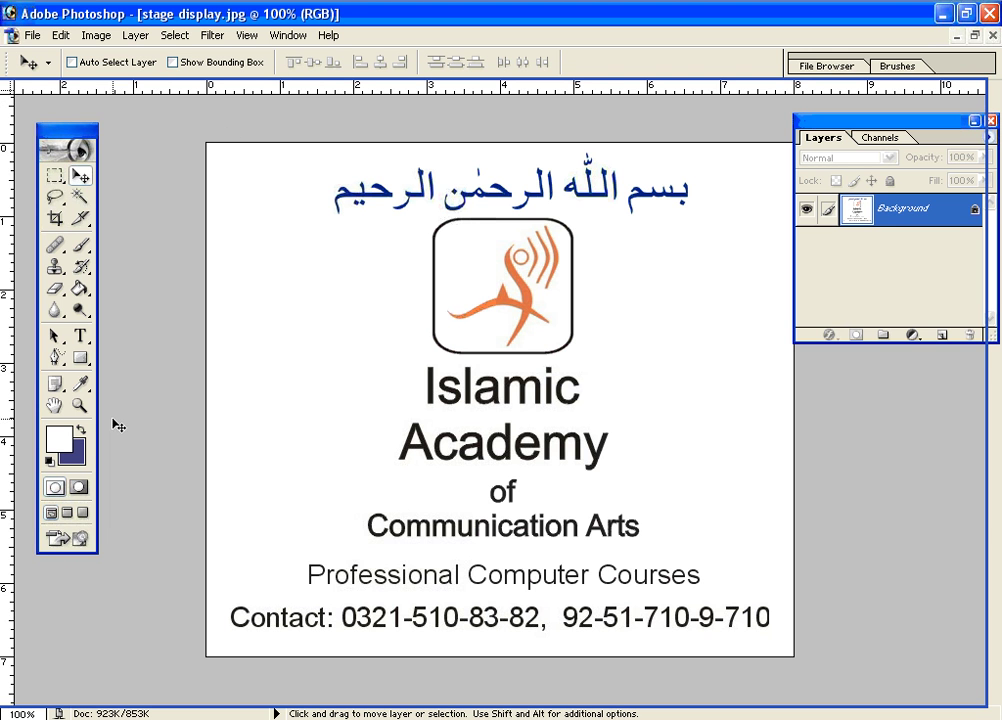
left_click_drag(121, 433, 124, 439)
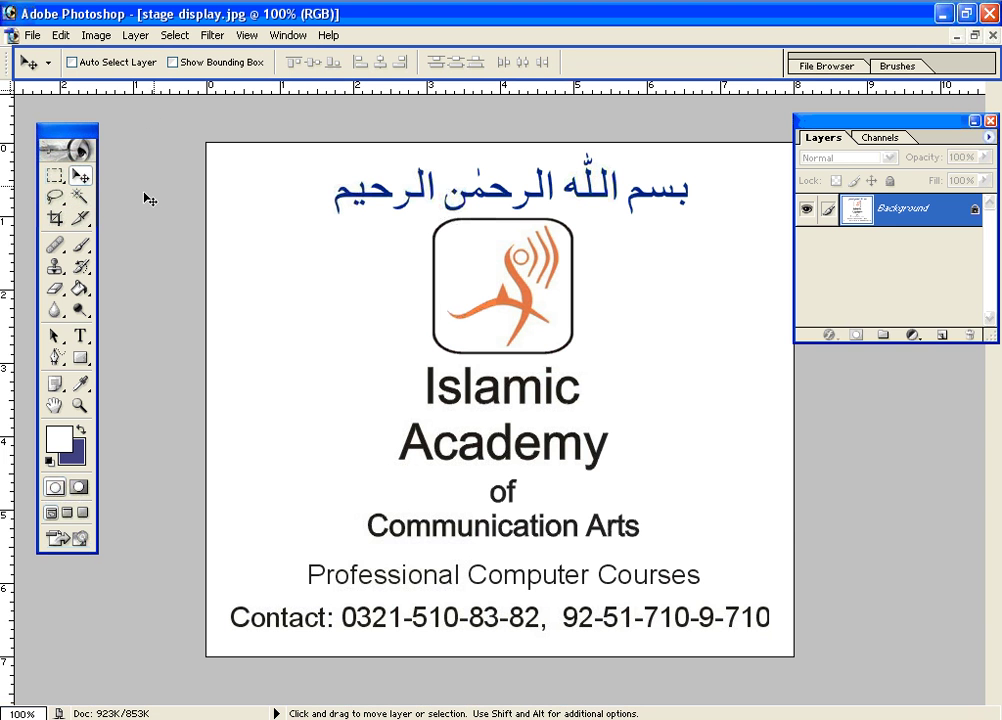
left_click(81, 247)
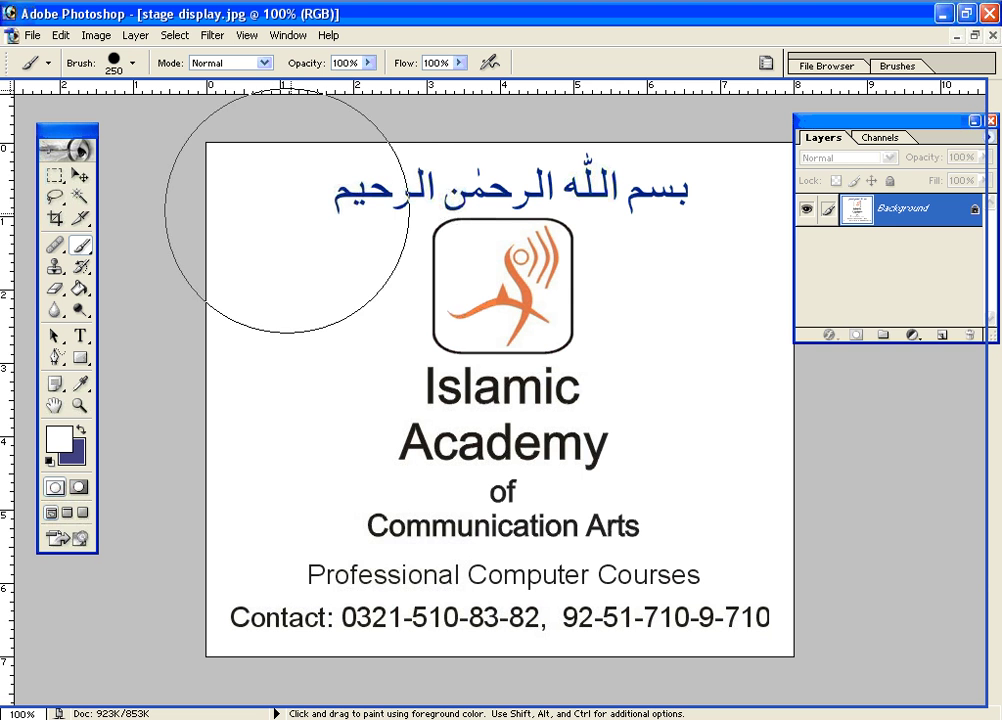
key("bracketleft")
key("bracketleft")
key("bracketleft")
key("bracketleft")
key("bracketleft")
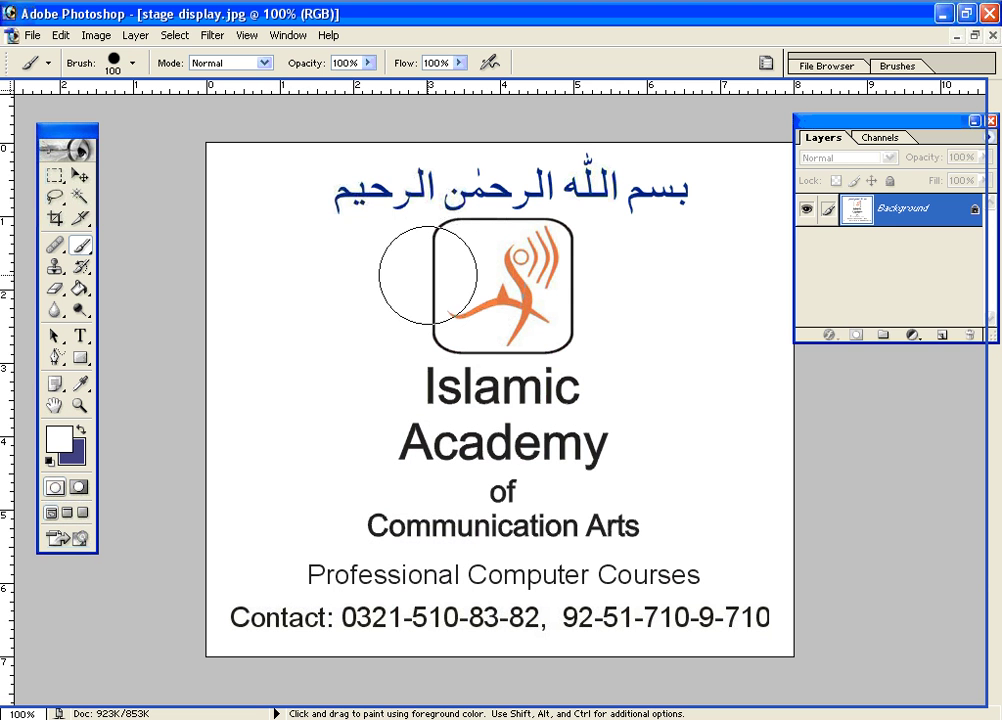
key("ctrl+Tab")
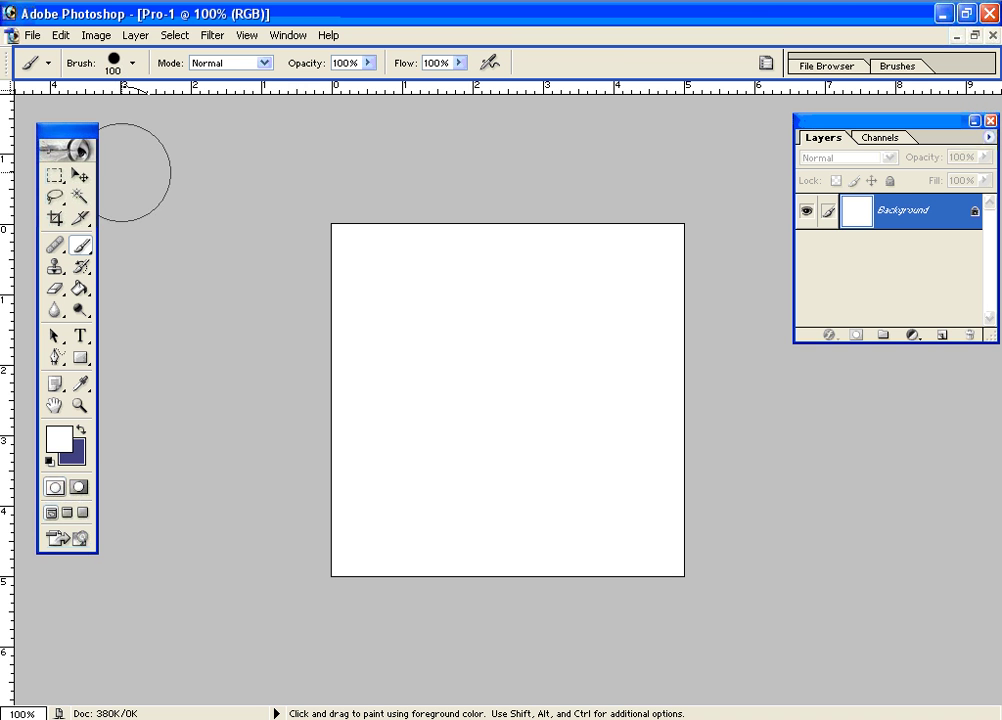
- Set the foreground colour to a medium green in the Color Picker
left_click(61, 441)
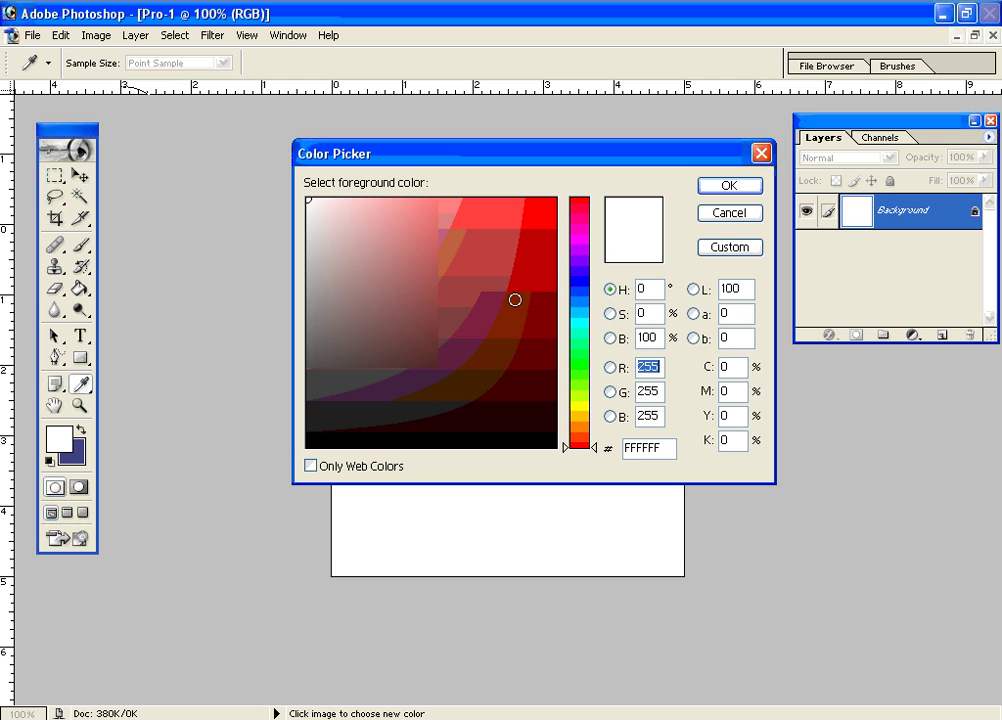
left_click(566, 364)
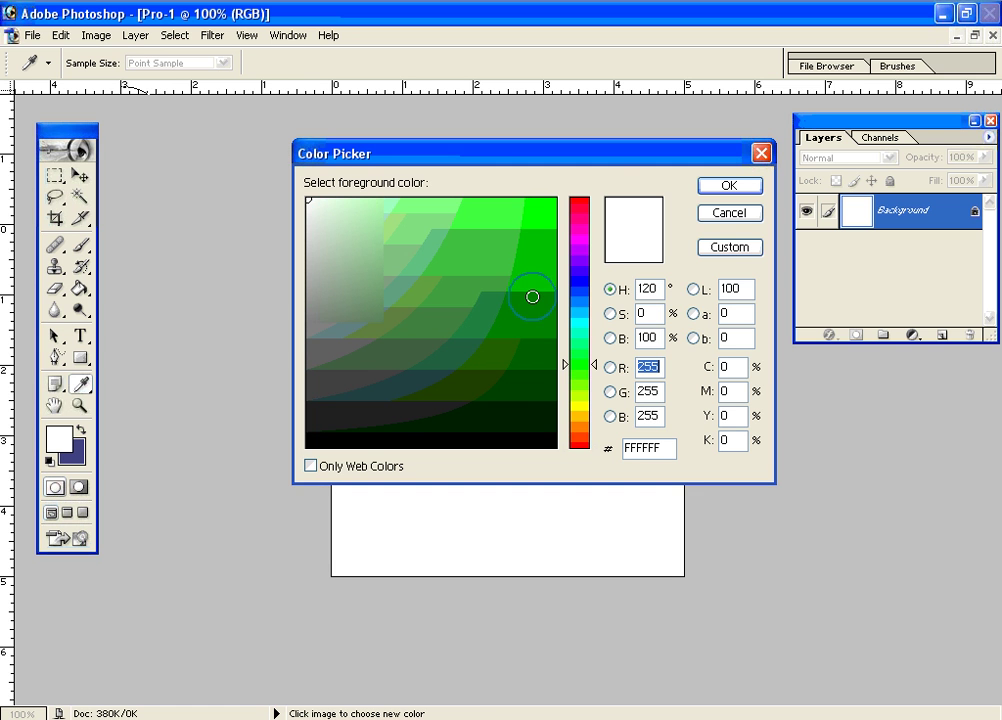
left_click(532, 297)
left_click(722, 187)
key("b")
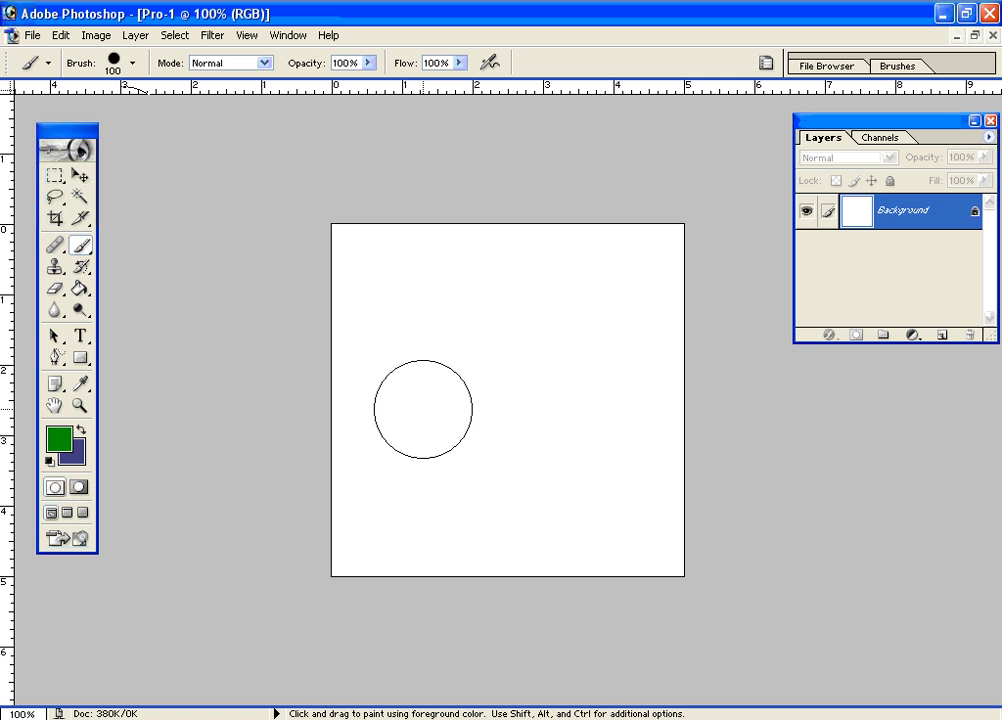
- Paint a green test dot and diagonal stroke, then undo them
left_click(423, 409)
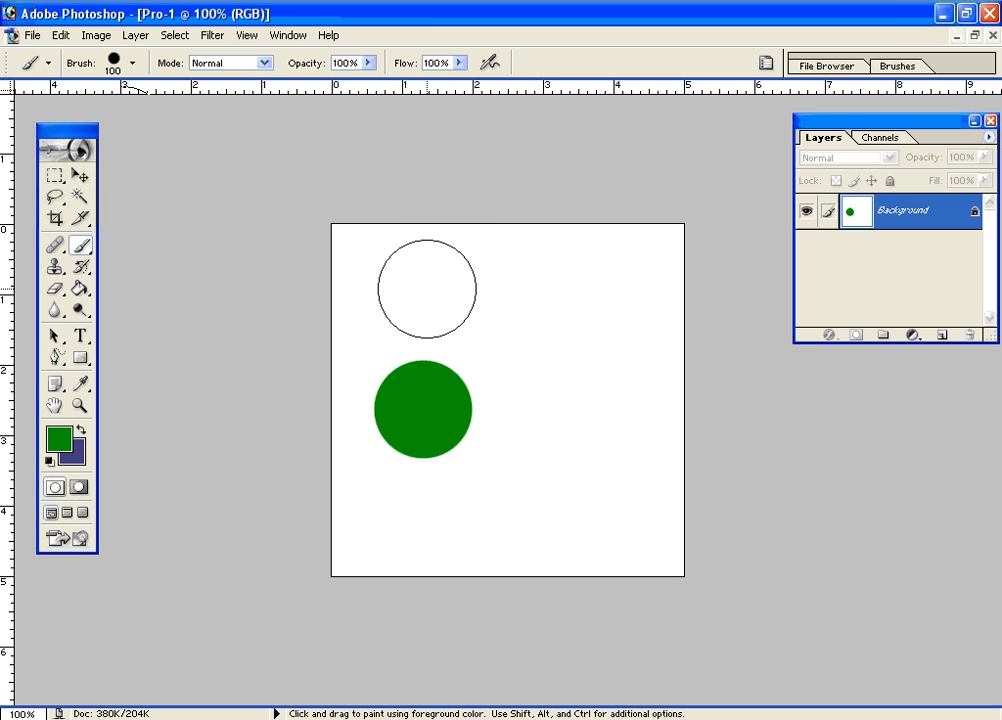
mouse_move(427, 289)
left_mouse_down()
mouse_move(560, 381)
mouse_move(676, 494)
left_mouse_up()
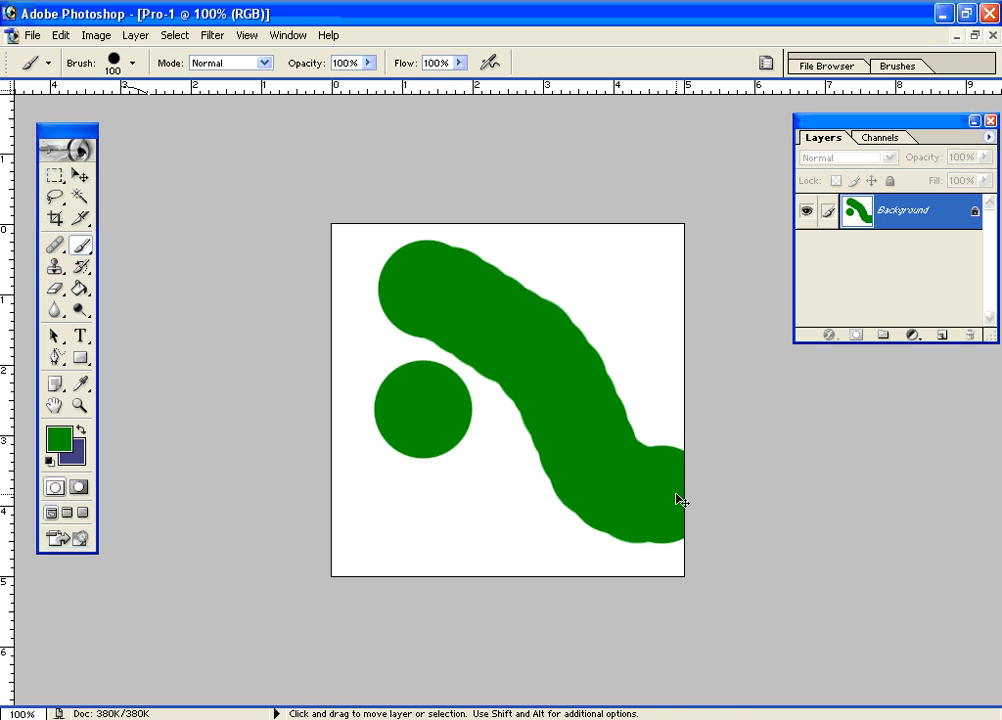
key("ctrl+alt")
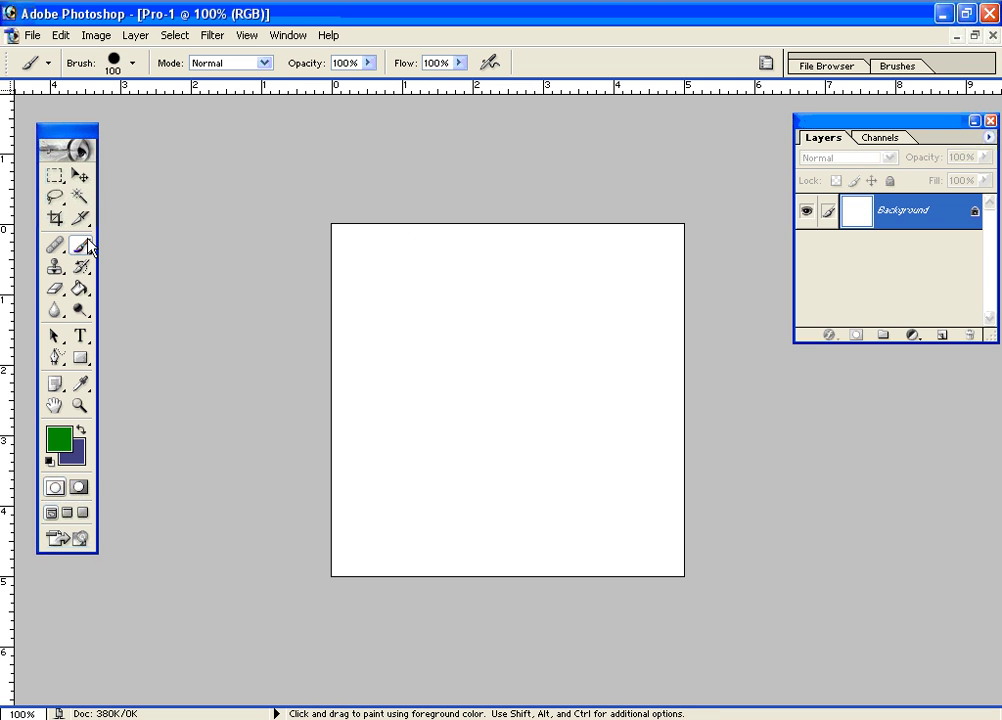
- Choose the 112 px scattered grass brush from the brush presets
left_click(133, 64)
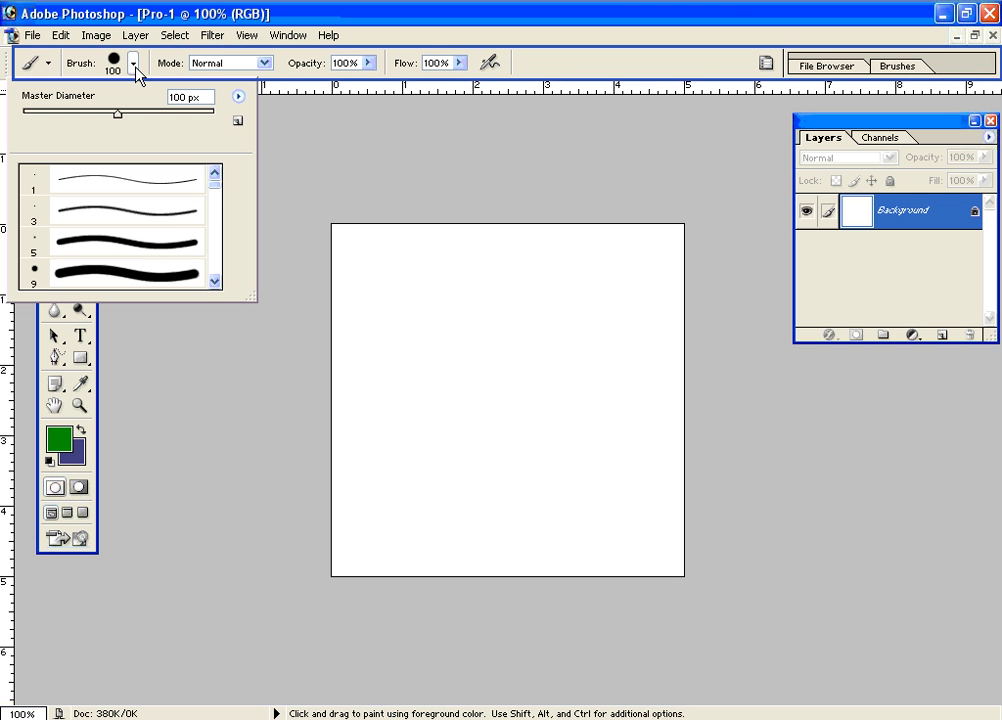
left_click(215, 193)
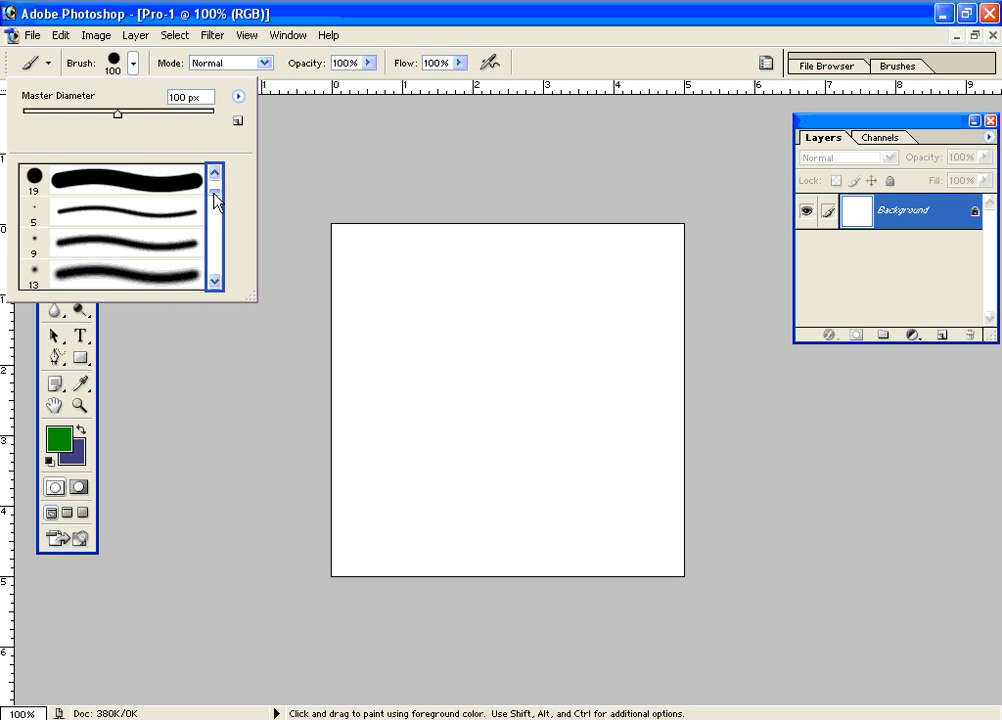
left_click_drag(215, 200, 215, 232)
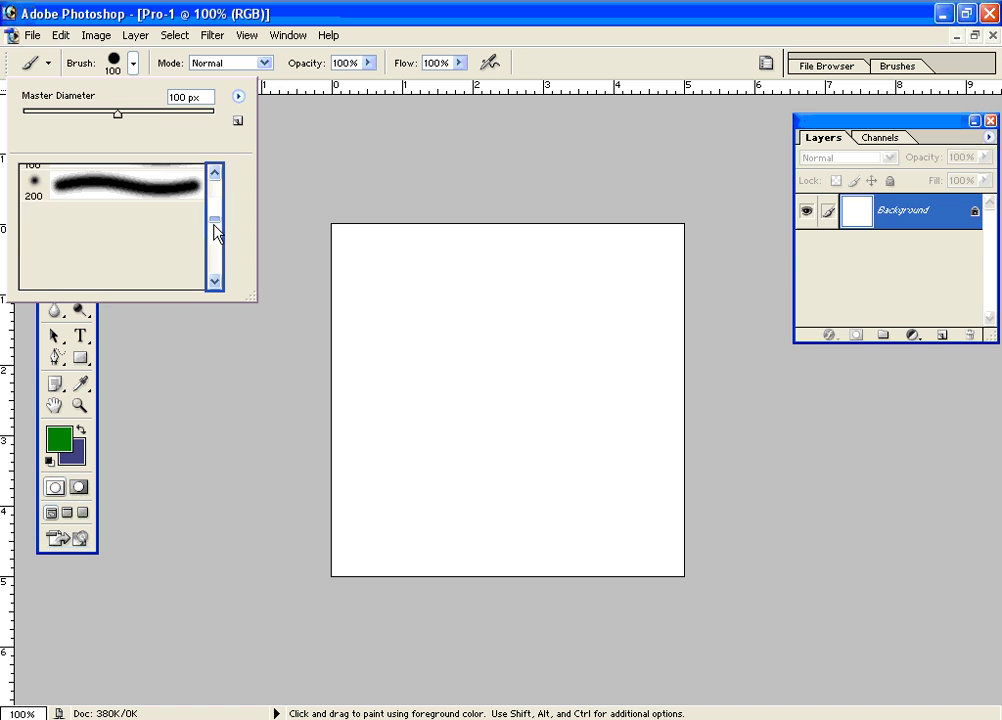
left_click(214, 283)
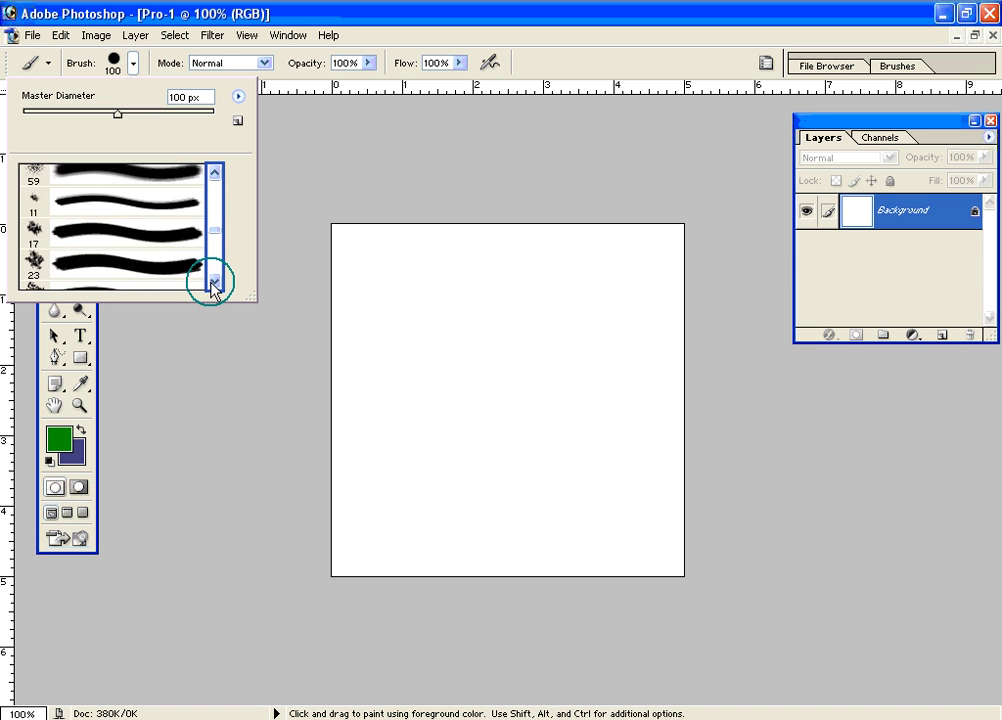
left_click(212, 284)
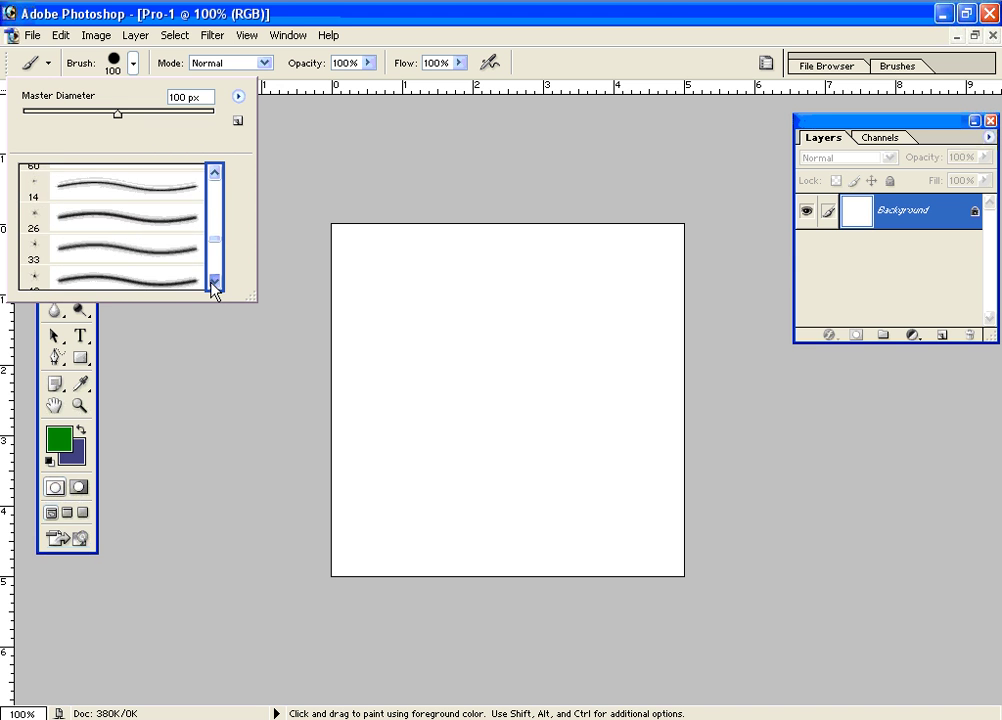
left_click(212, 284)
left_click(212, 284)
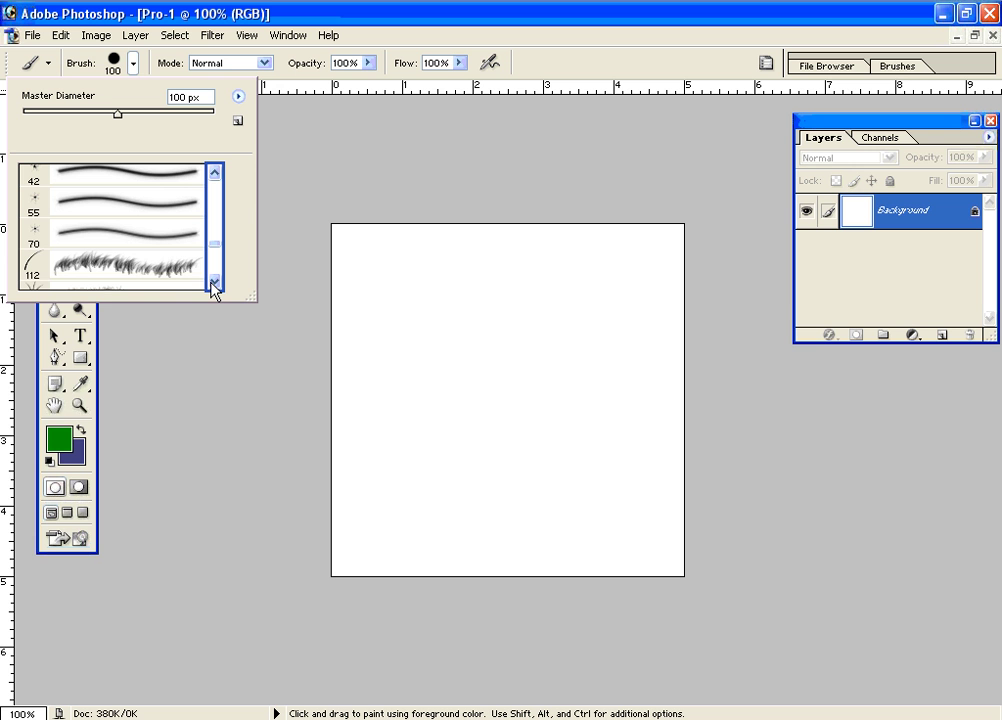
left_click(152, 265)
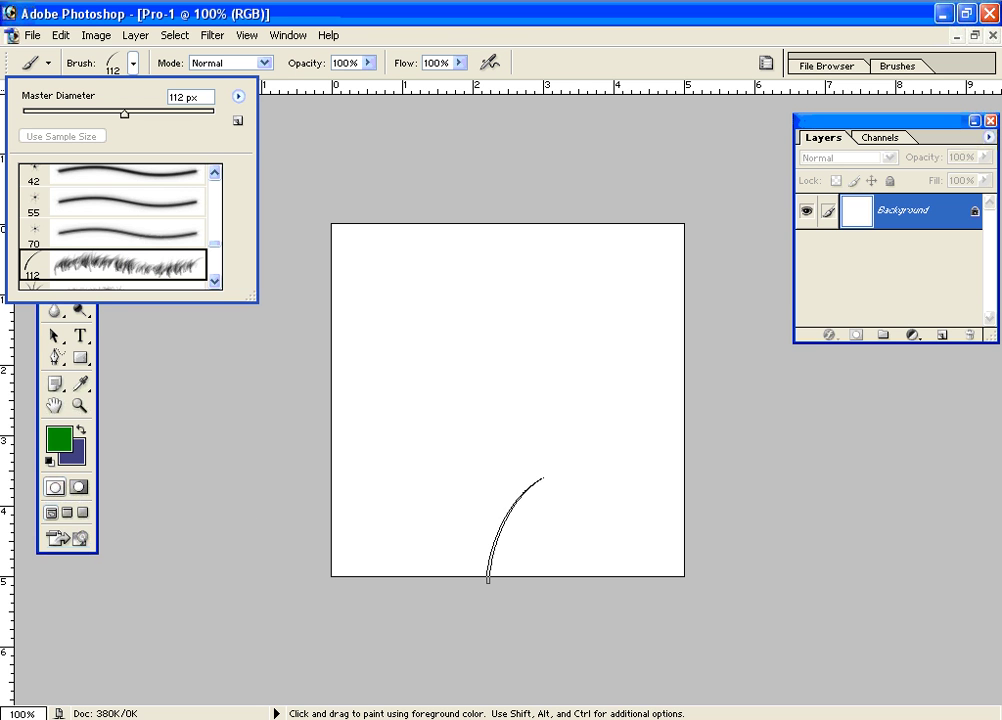
left_click(548, 60)
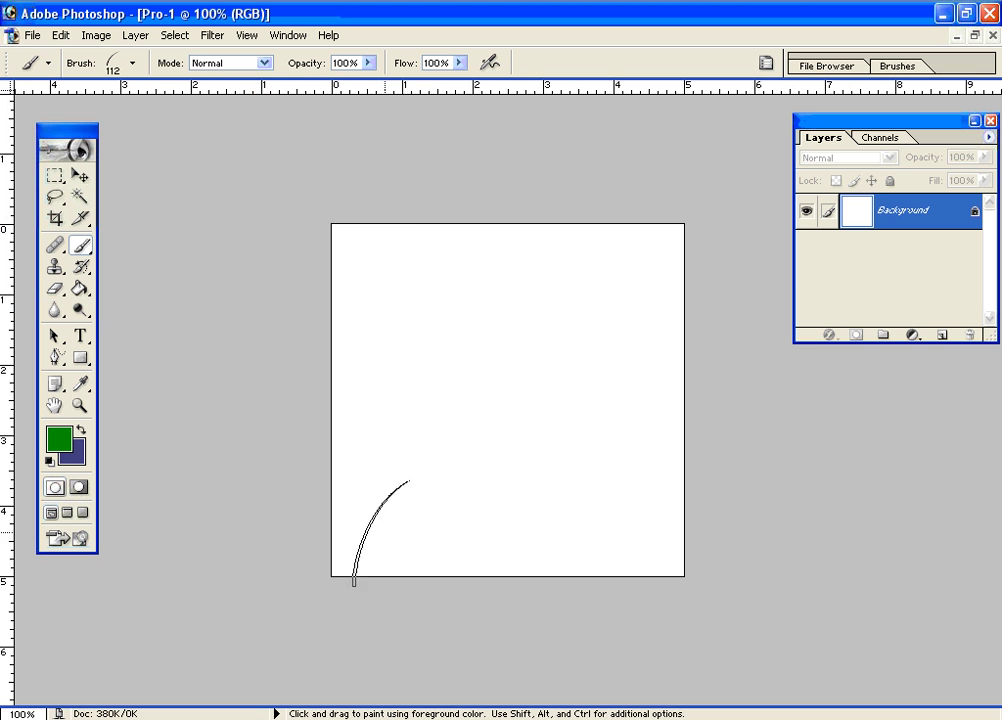
- Paint trial grass strokes along the bottom and middle, then undo them all
left_click_drag(380, 530, 684, 534)
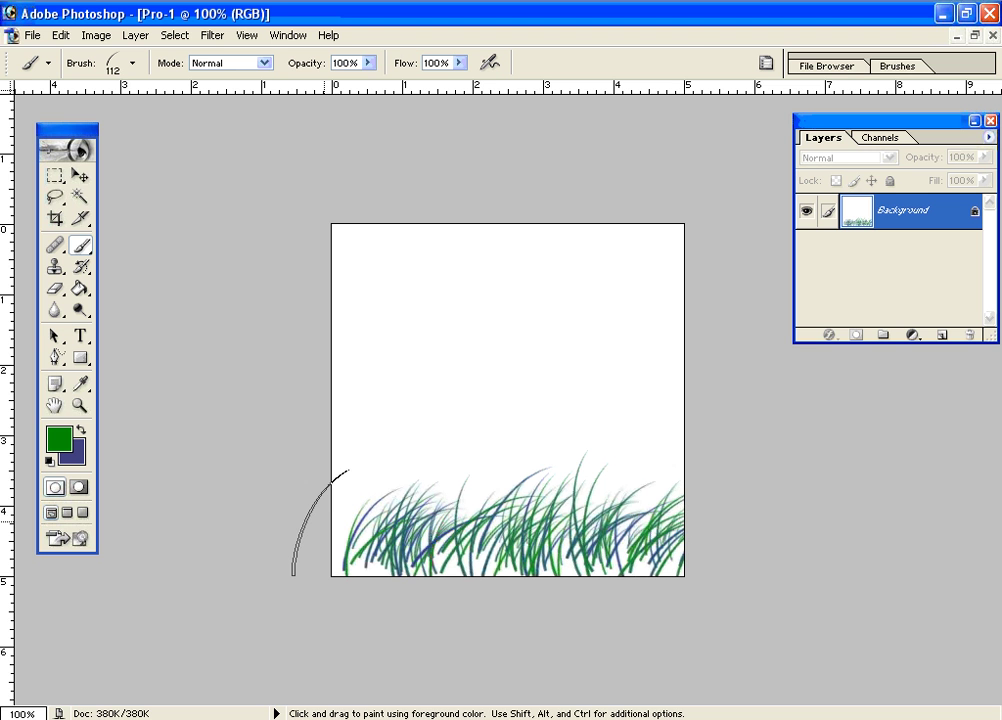
left_click_drag(368, 543, 700, 460)
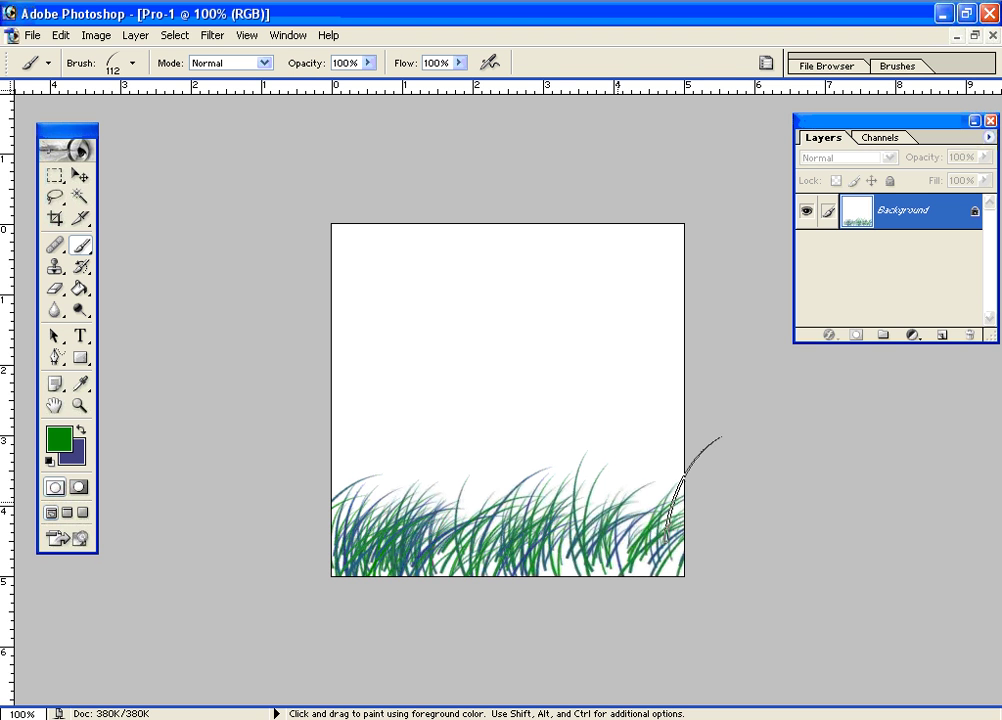
mouse_move(395, 325)
left_mouse_down()
mouse_move(570, 375)
mouse_move(600, 345)
left_mouse_up()
key("ctrl")
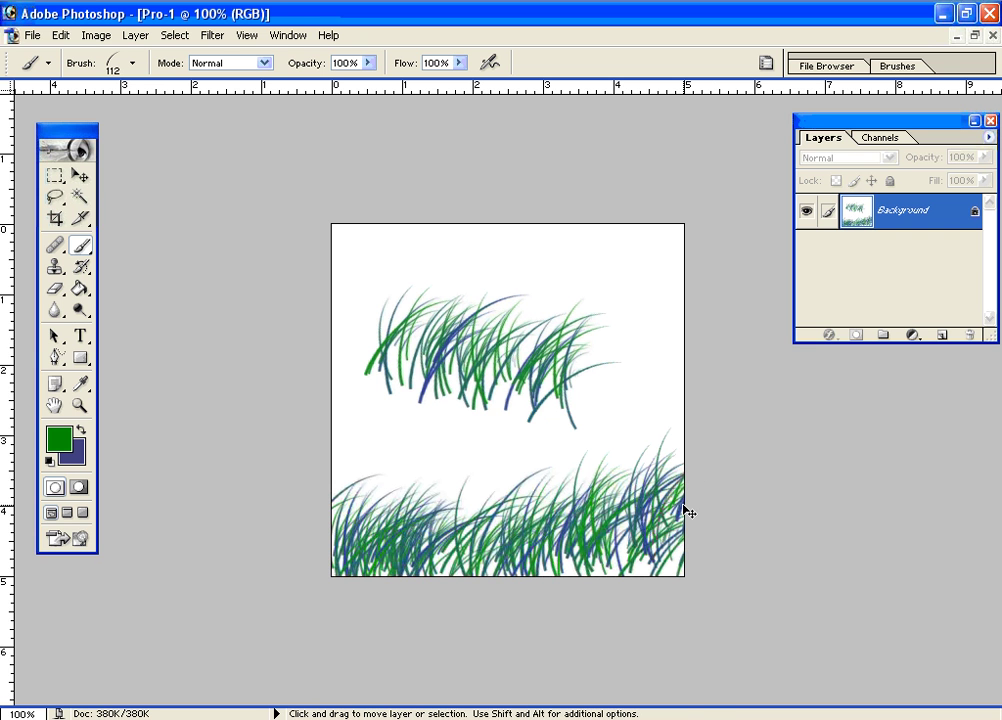
key("ctrl+alt+z")
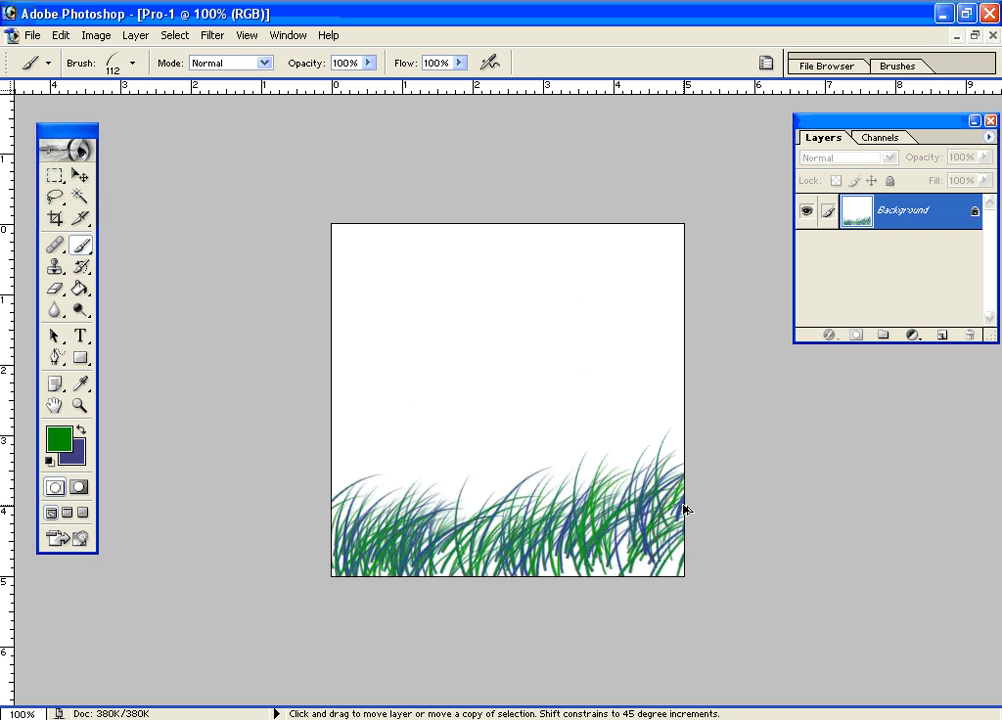
key("ctrl+alt+z")
key("ctrl+alt+z")
key("ctrl+alt+z")
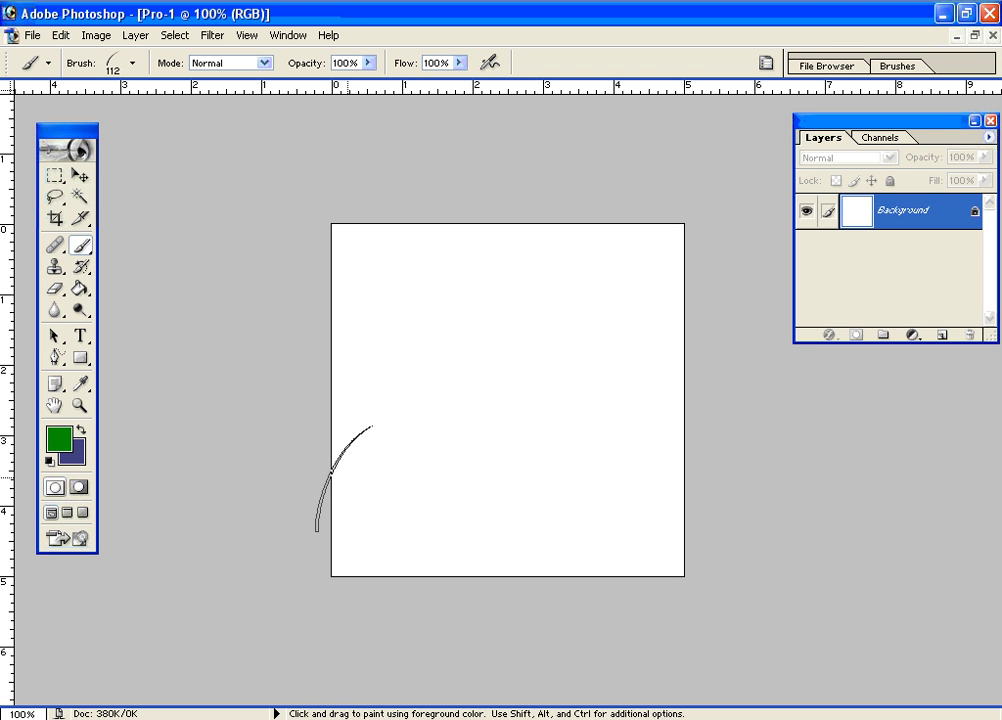
left_click(70, 39)
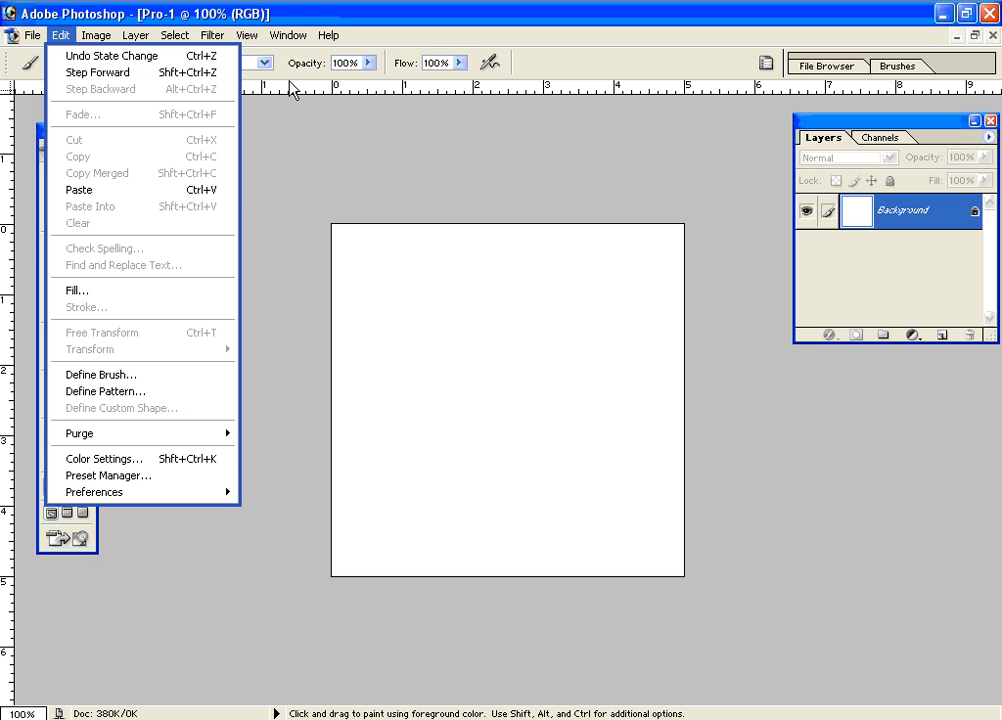
key("Up")
key("Return")
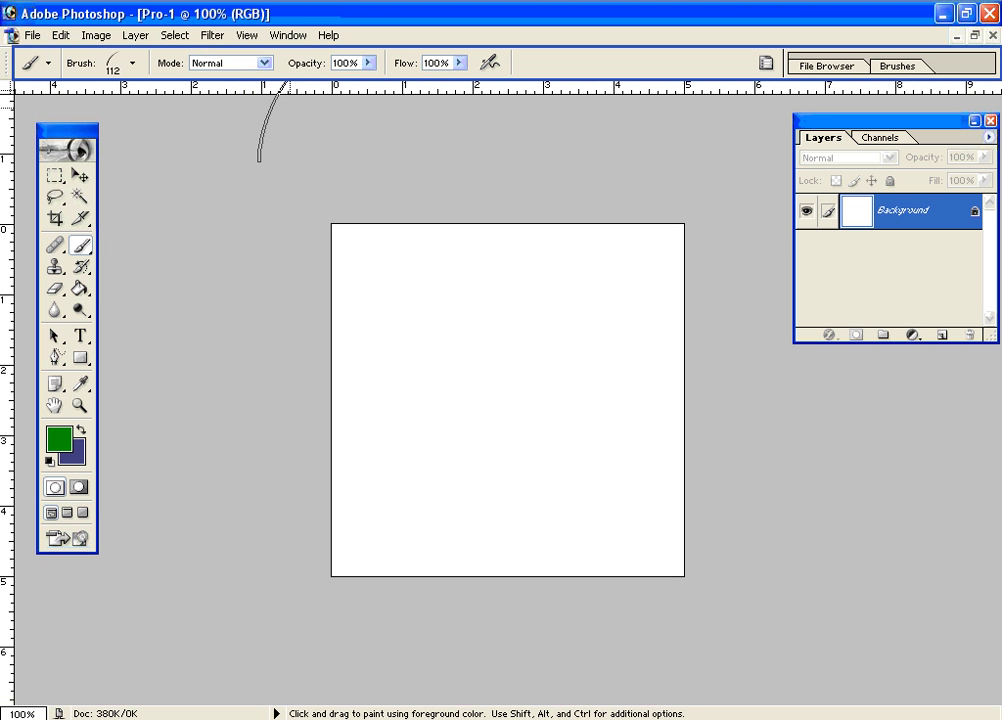
left_click(133, 65)
- Choose the 74 px scattered leaf brush from the brush presets
left_click(214, 281)
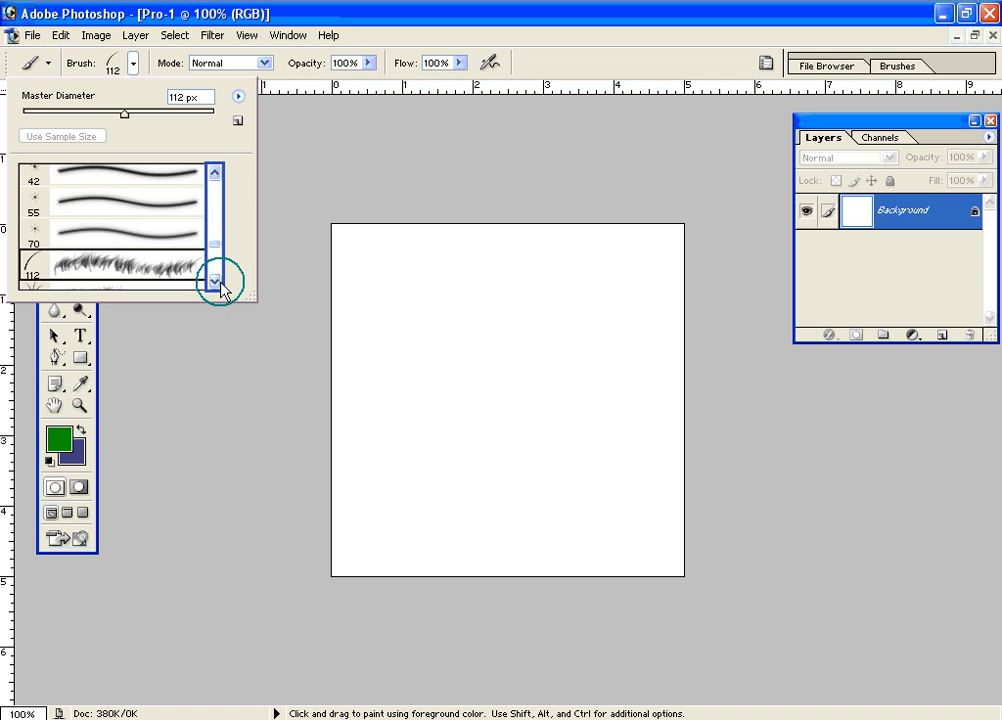
left_click(214, 281)
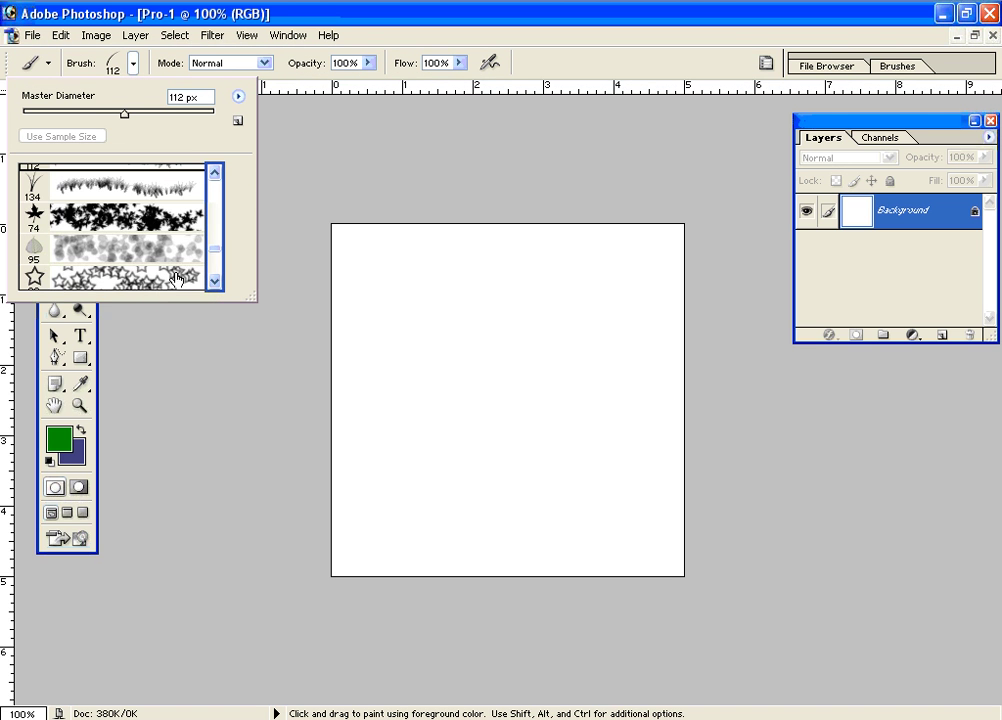
left_click(54, 213)
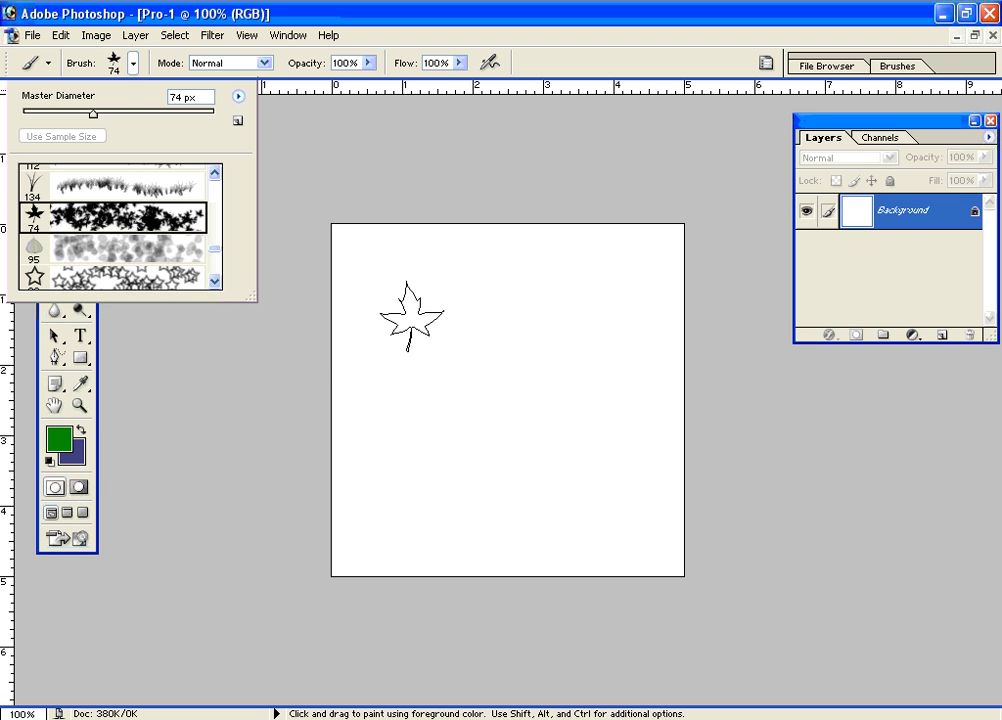
- Stamp green leaves across the canvas, then start undoing them
left_click(409, 324)
left_click_drag(425, 336, 440, 330)
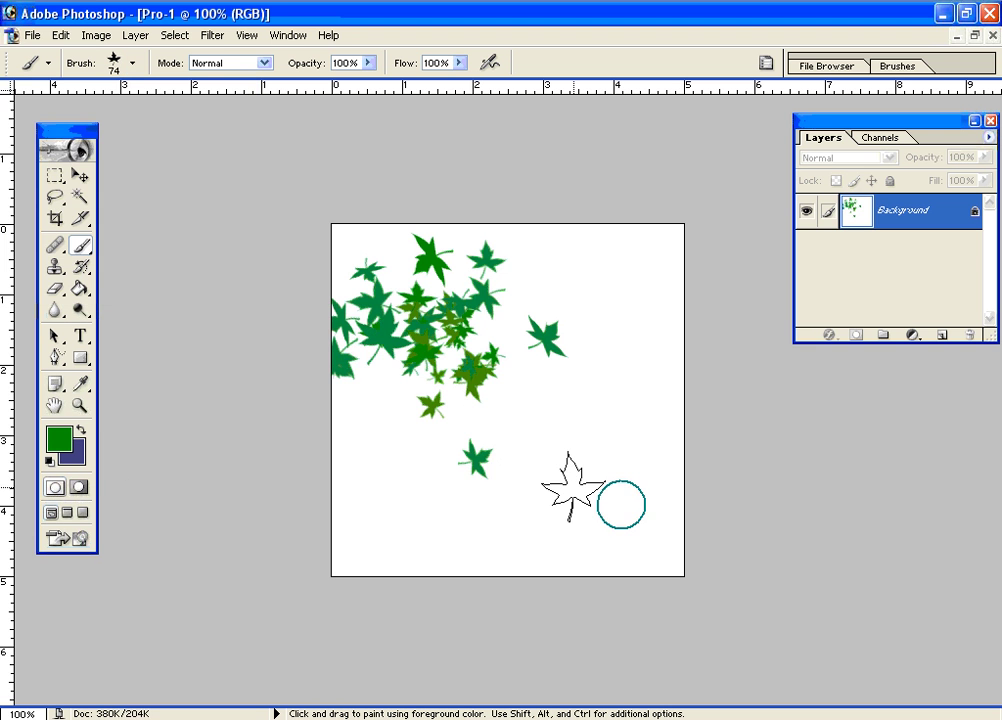
left_click_drag(573, 497, 582, 560)
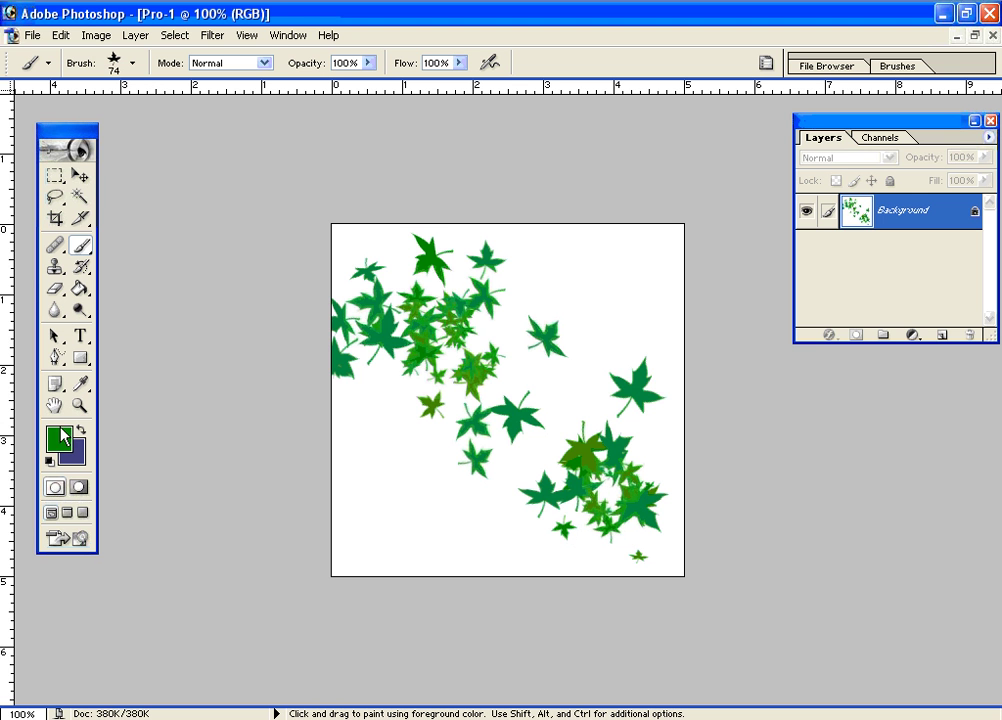
left_click(515, 345)
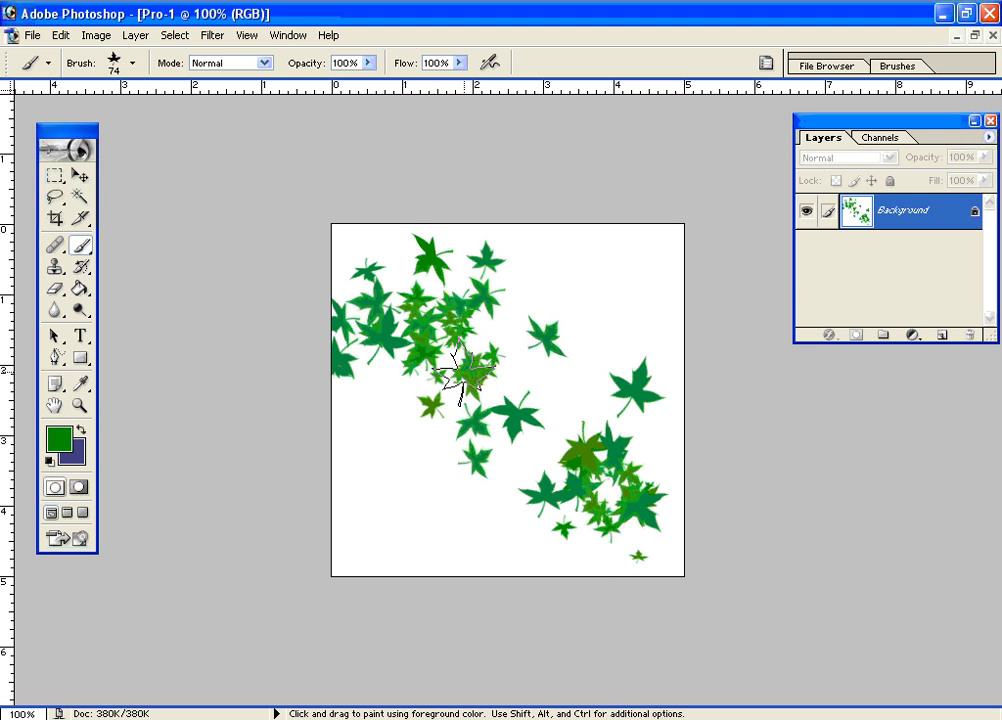
key("ctrl")
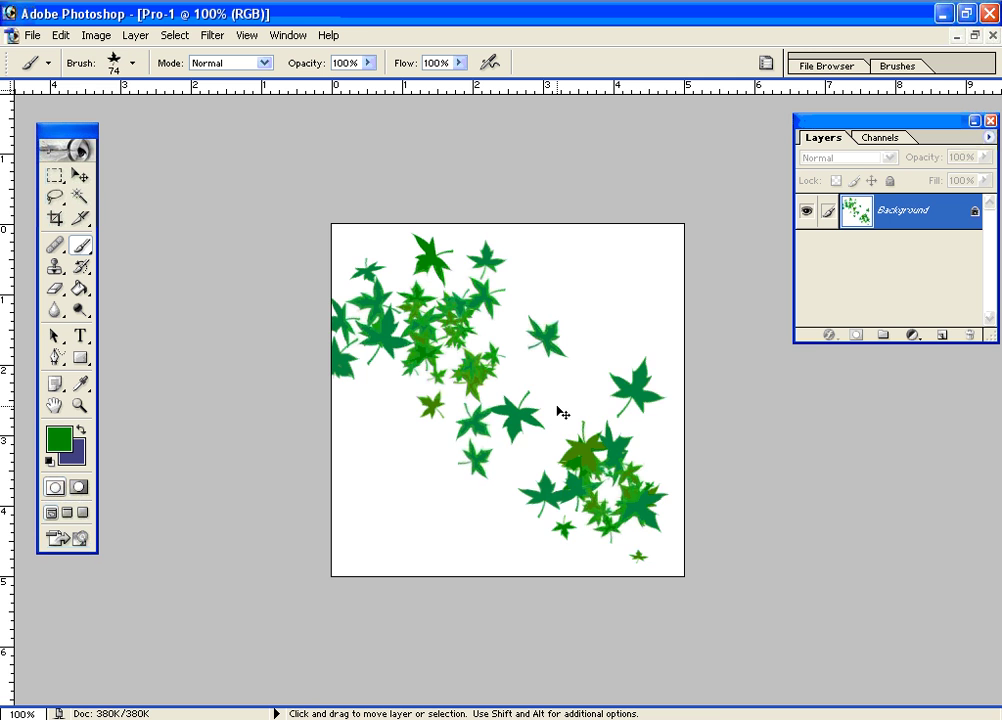
key("ctrl+z")
- Undo the remaining leaves and select the Rectangular Marquee tool
key("ctrl+alt+z")
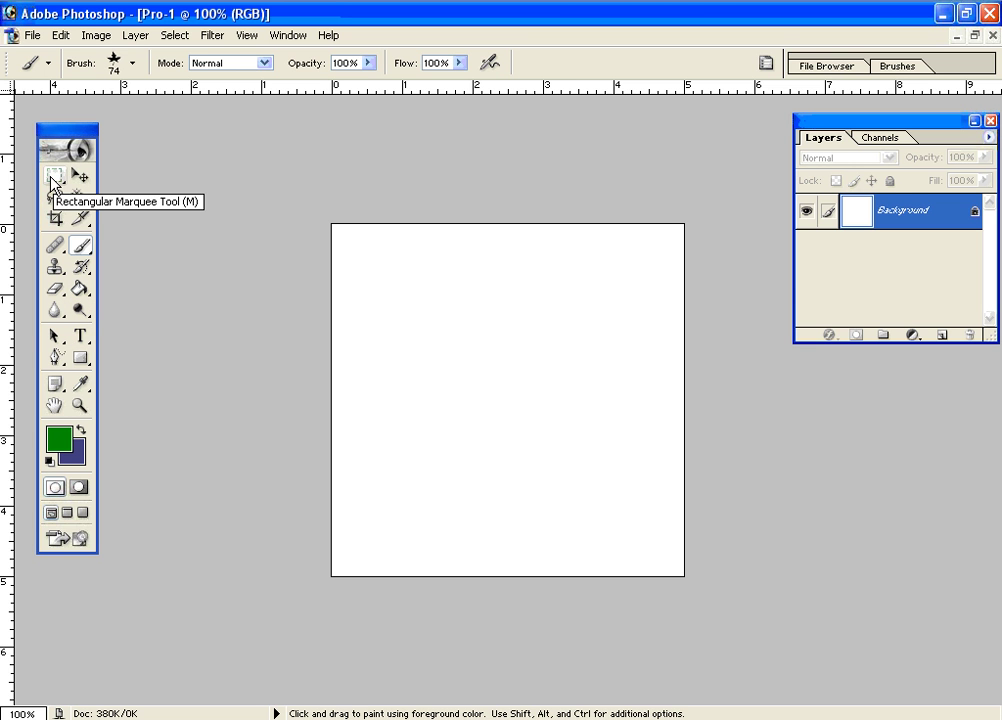
left_click(53, 183)
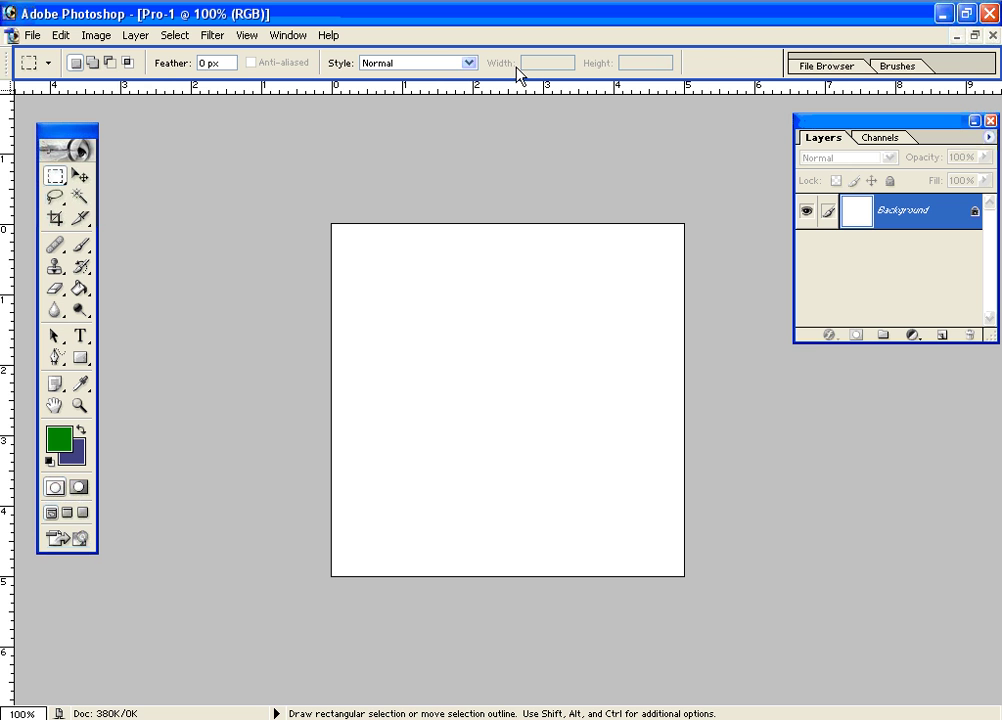
- Select the Eraser tool and shrink its brush to 20 px, checking the size in the picker
left_click(56, 291)
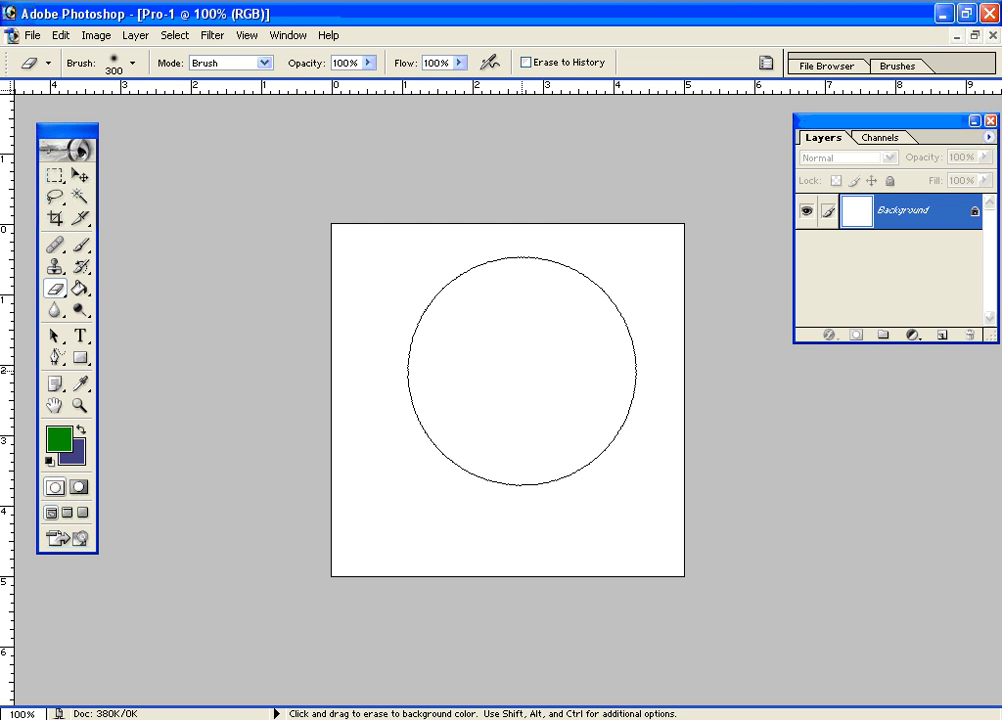
key("bracketleft")
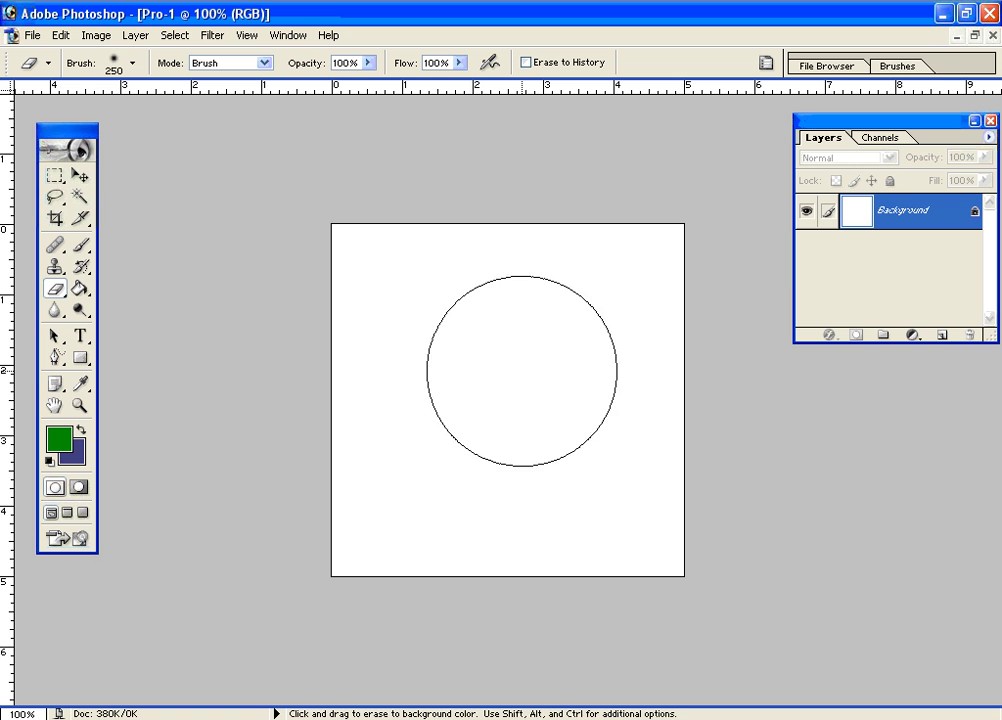
key("bracketleft")
key("bracketleft")
key("bracketleft")
key("bracketleft")
key("bracketleft")
key("bracketleft")
key("bracketleft")
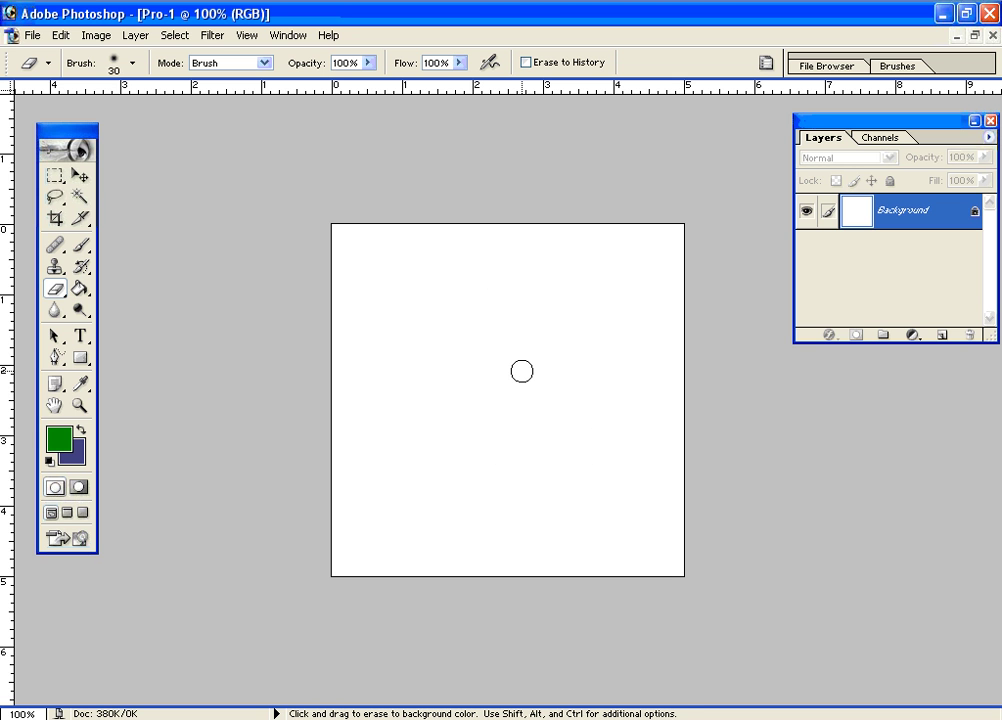
left_click(115, 64)
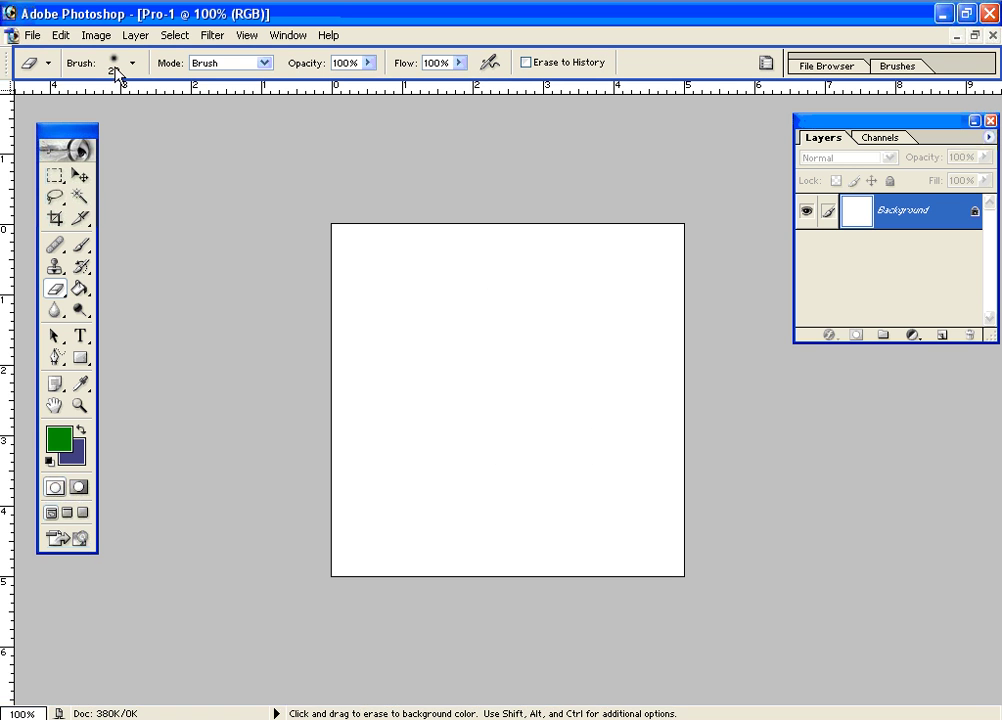
left_click(111, 54)
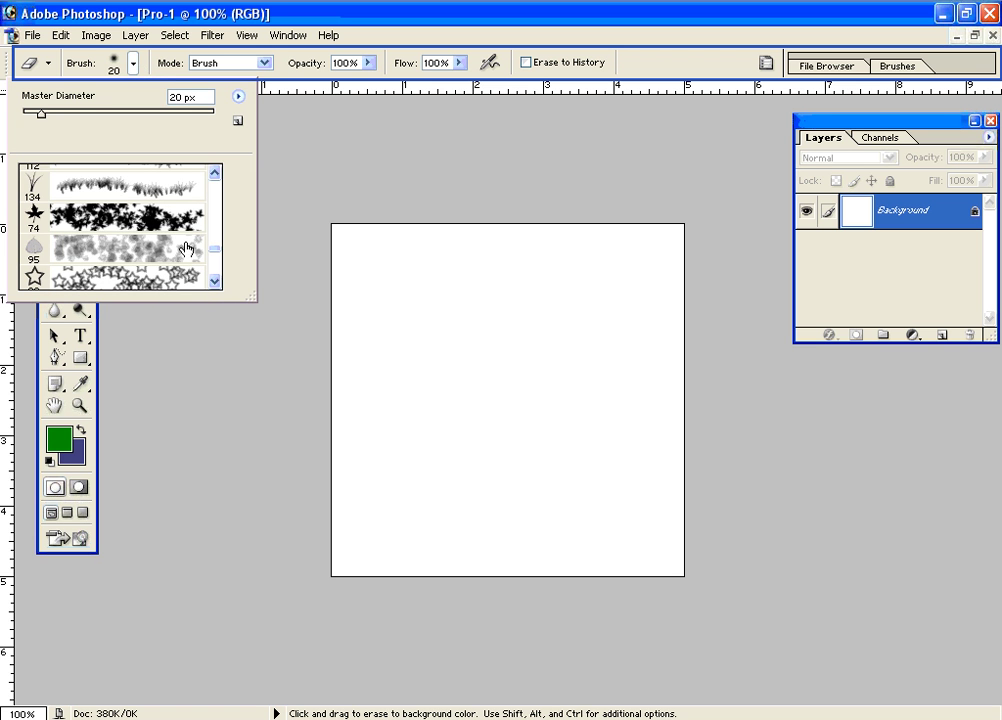
left_click_drag(215, 250, 208, 180)
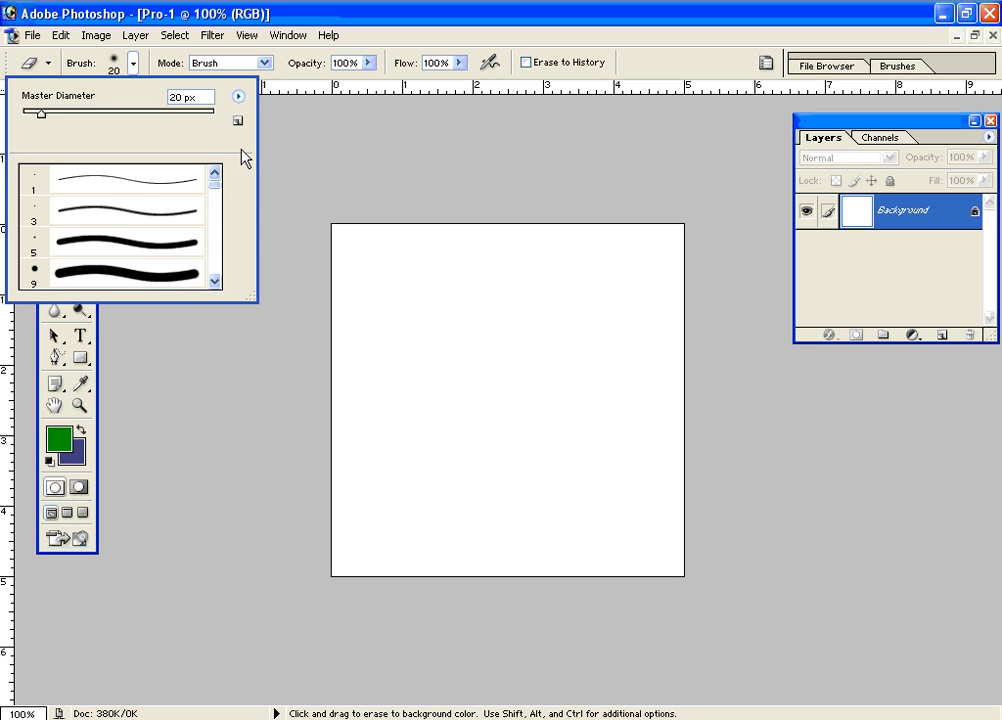
left_click(318, 126)
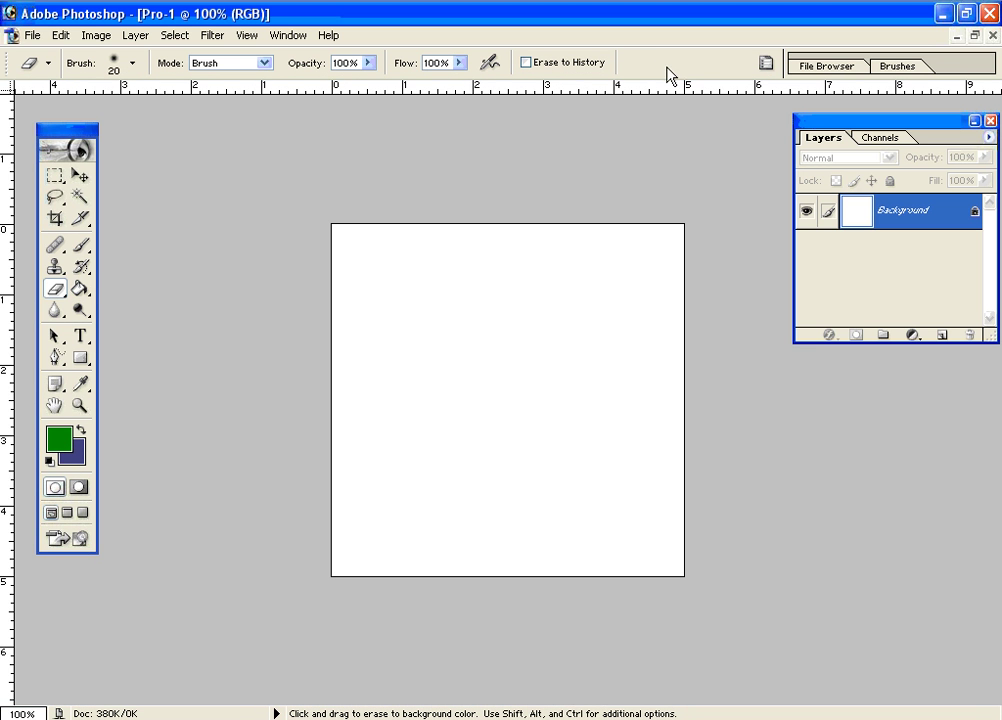
- Switch from the Healing Brush to the Horizontal Type tool, set to Arial Bold 18.11 pt
left_click(57, 248)
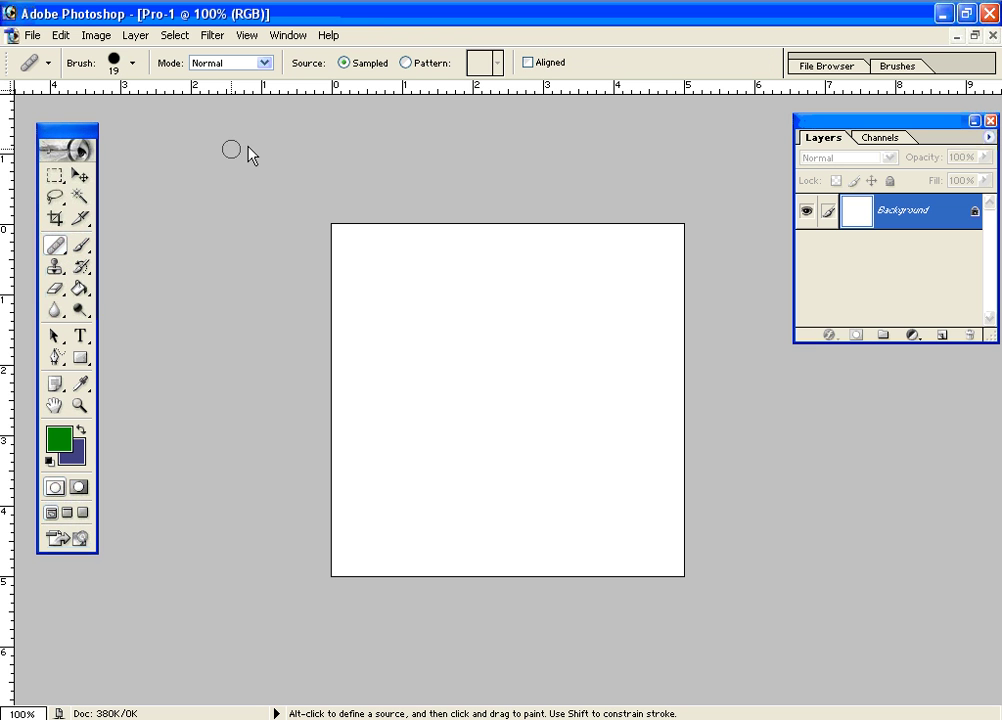
left_click(81, 337)
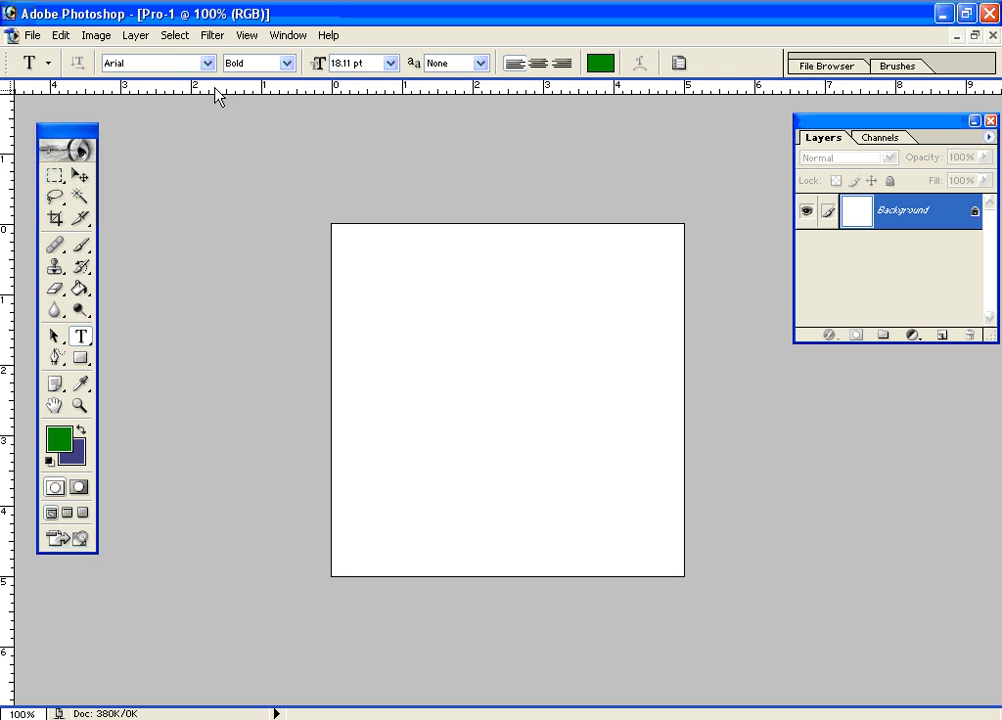
- Keep Arial Bold with anti-aliasing None in the type options, then select the Zoom tool
left_click(205, 64)
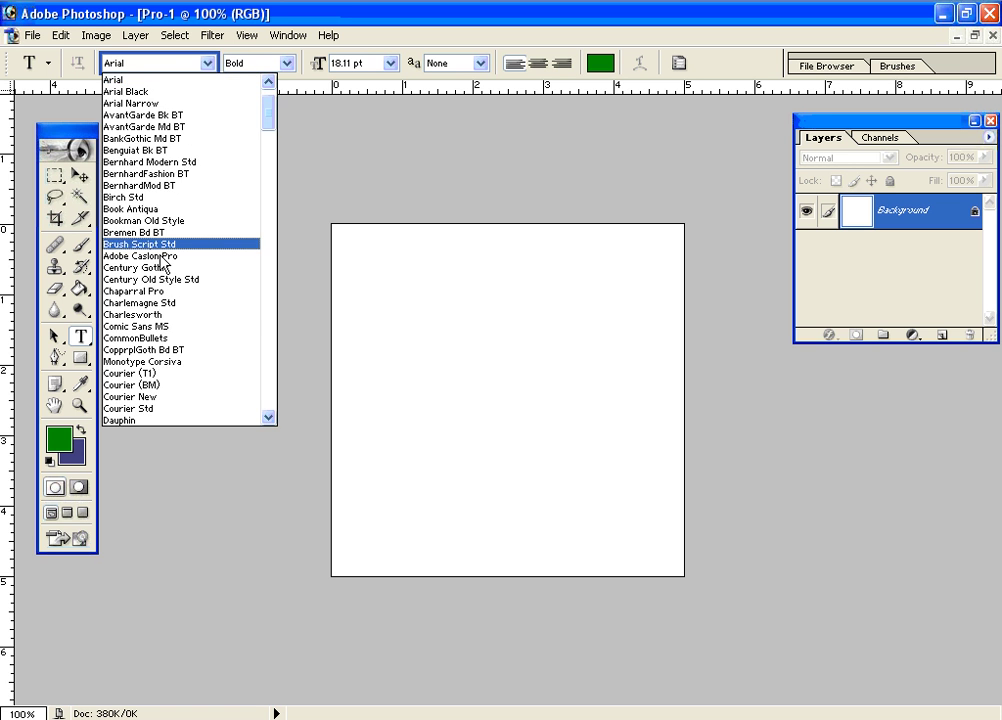
left_click(287, 63)
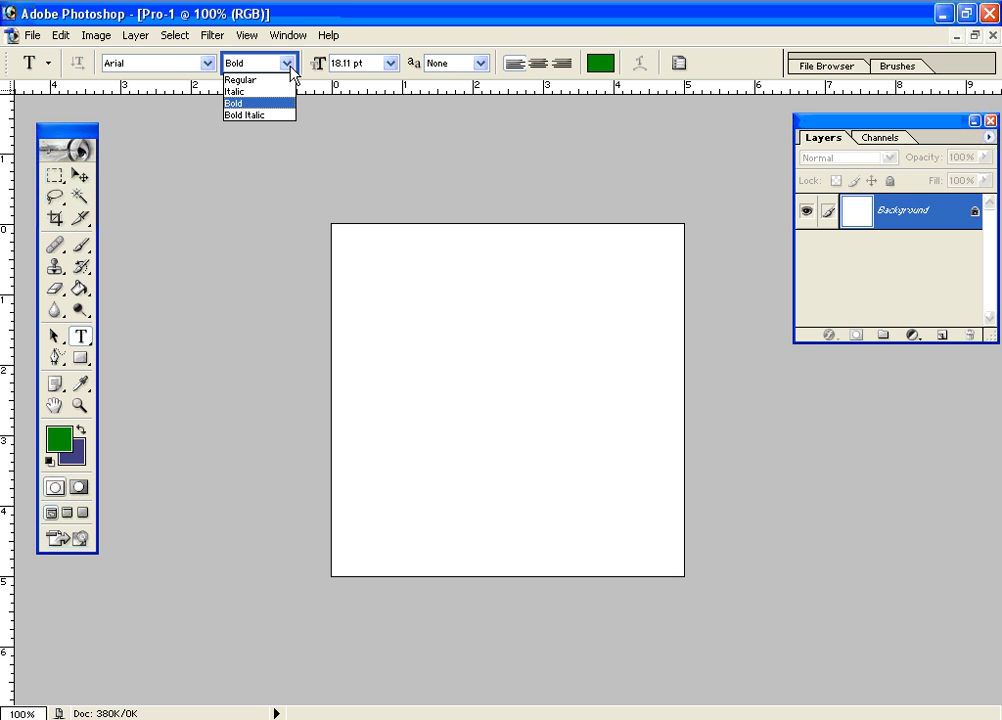
left_click(310, 78)
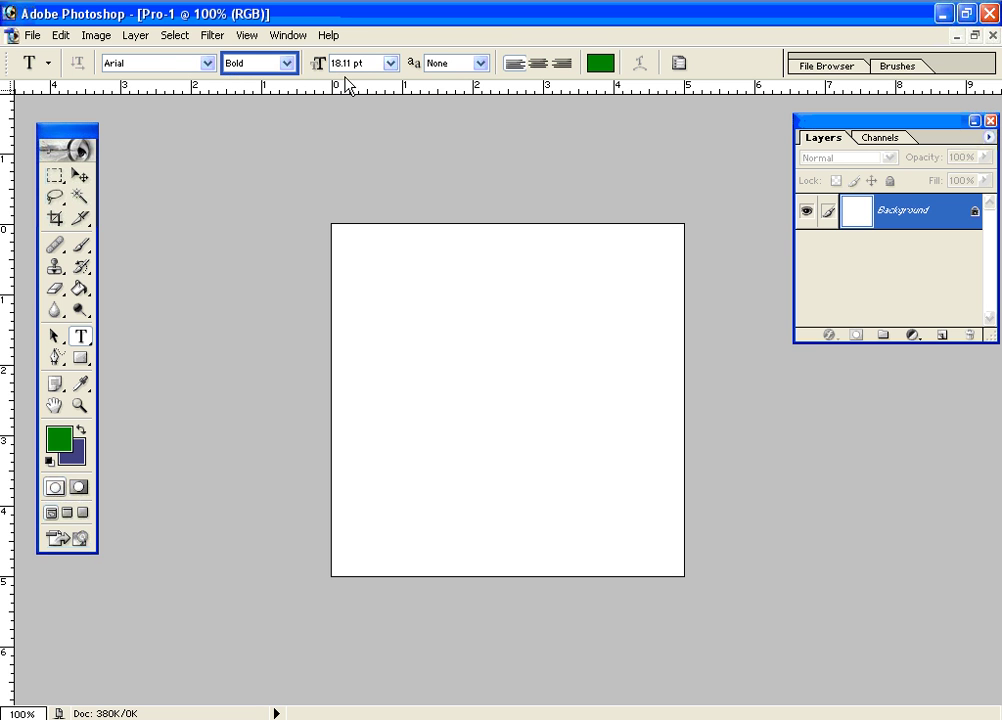
left_click(481, 63)
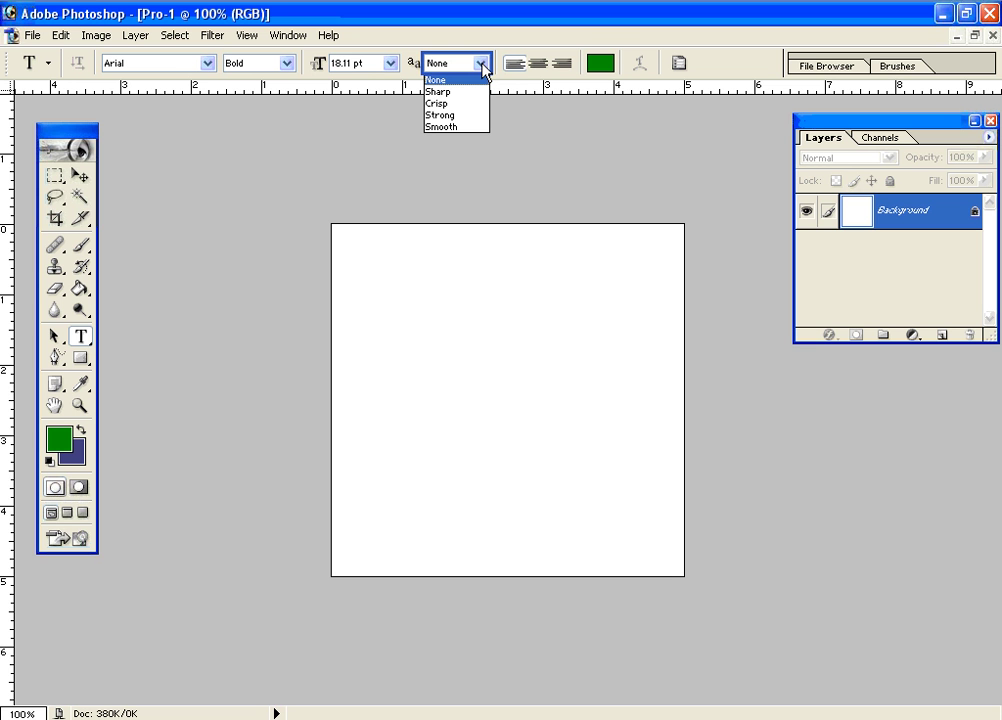
left_click(404, 66)
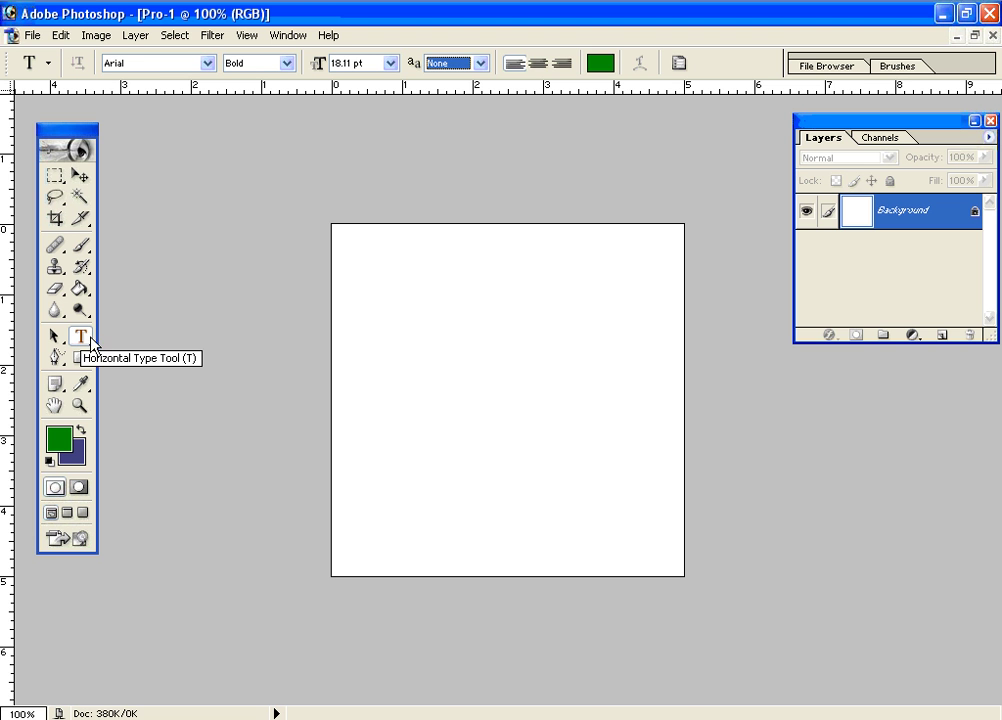
left_click(80, 410)
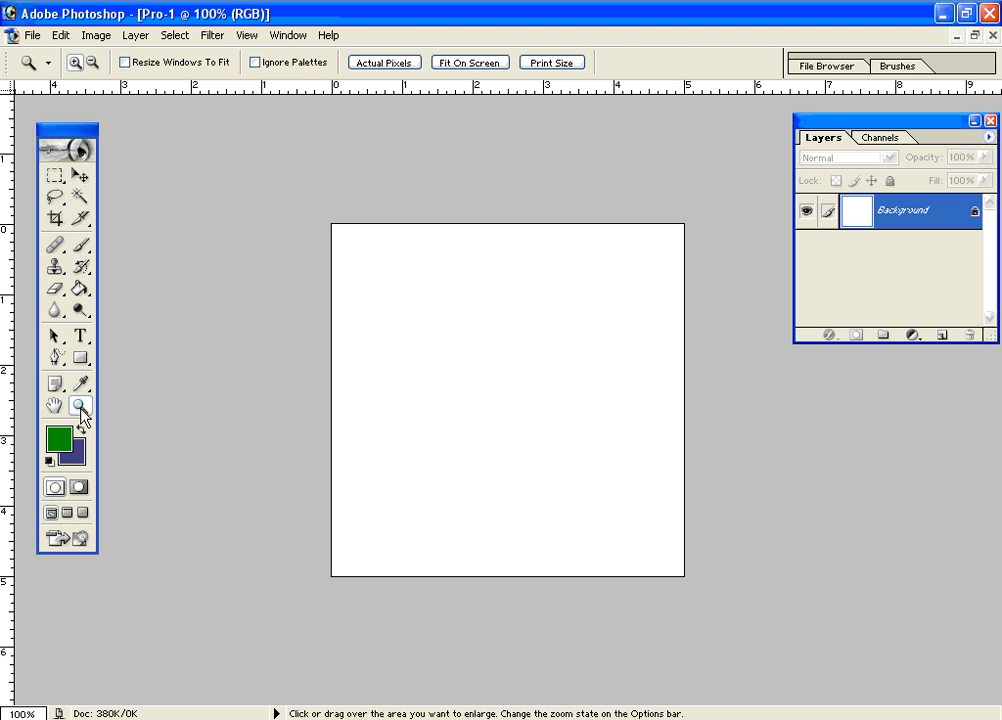
- Select the Magic Wand tool with Tolerance 32, Anti-aliased and Contiguous on
left_click(80, 197)
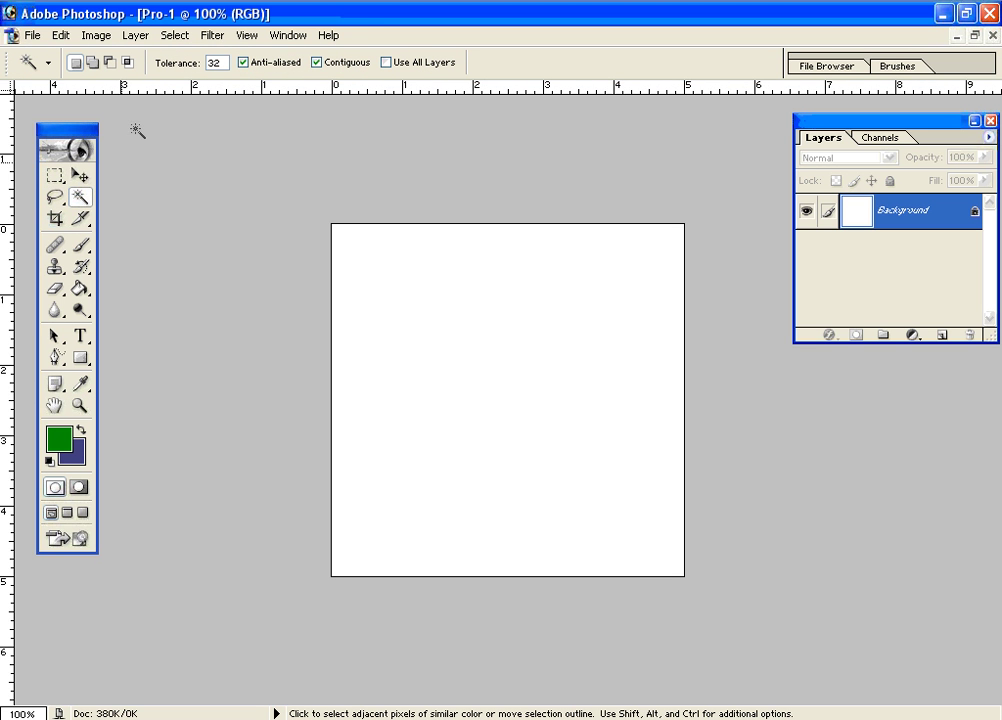
left_click(153, 62)
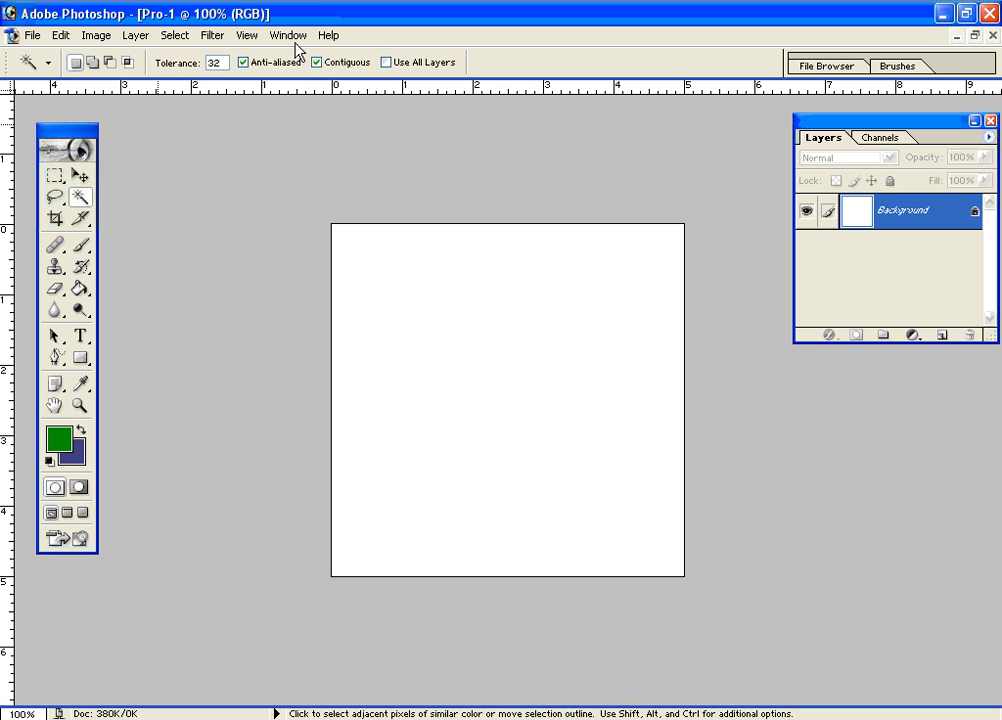
- Select the Move tool in place of the Magic Wand
left_click(79, 177)
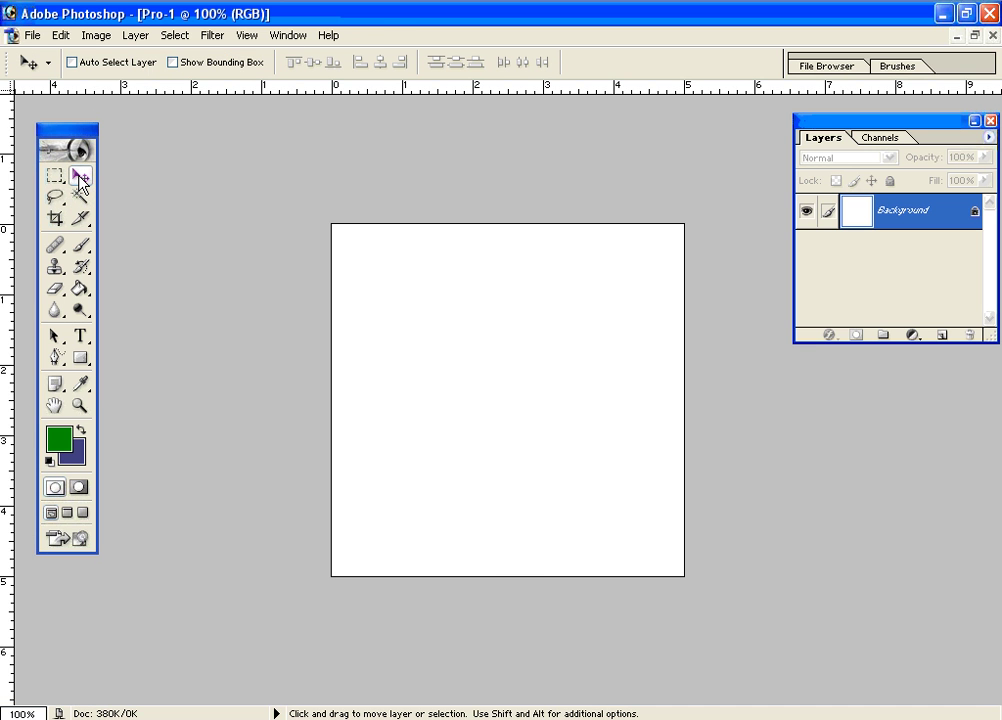